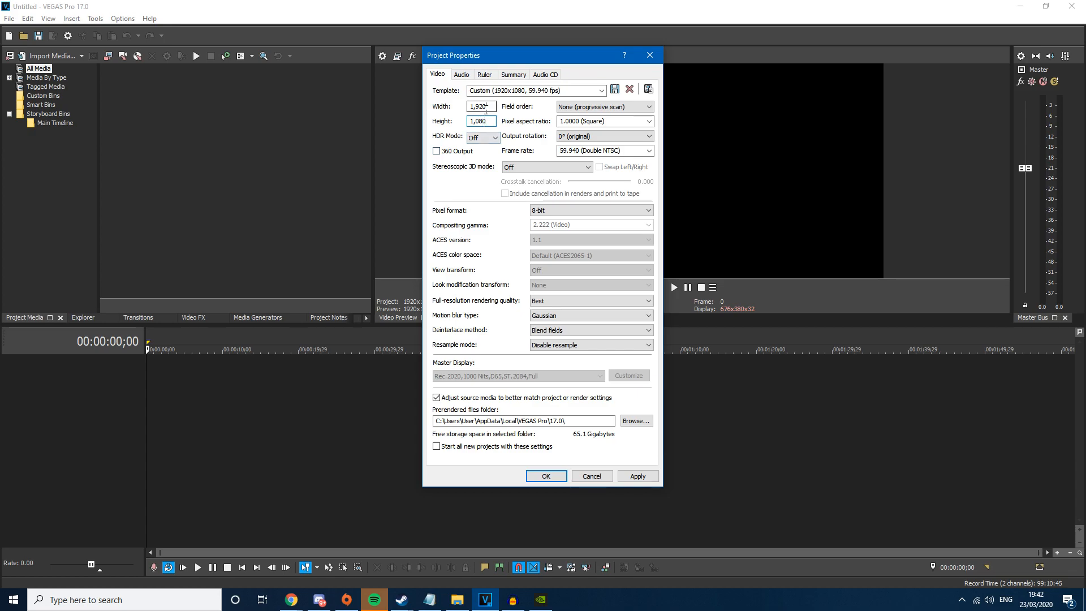
- Apply project video properties of 1,920 × 1,080, 8-bit pixel format and Disable resample, and use these settings for all new projects
{"action": "left_click", "coordinate": [482, 120]}
{"action": "left_click", "coordinate": [568, 213]}
{"action": "left_click", "coordinate": [565, 213]}
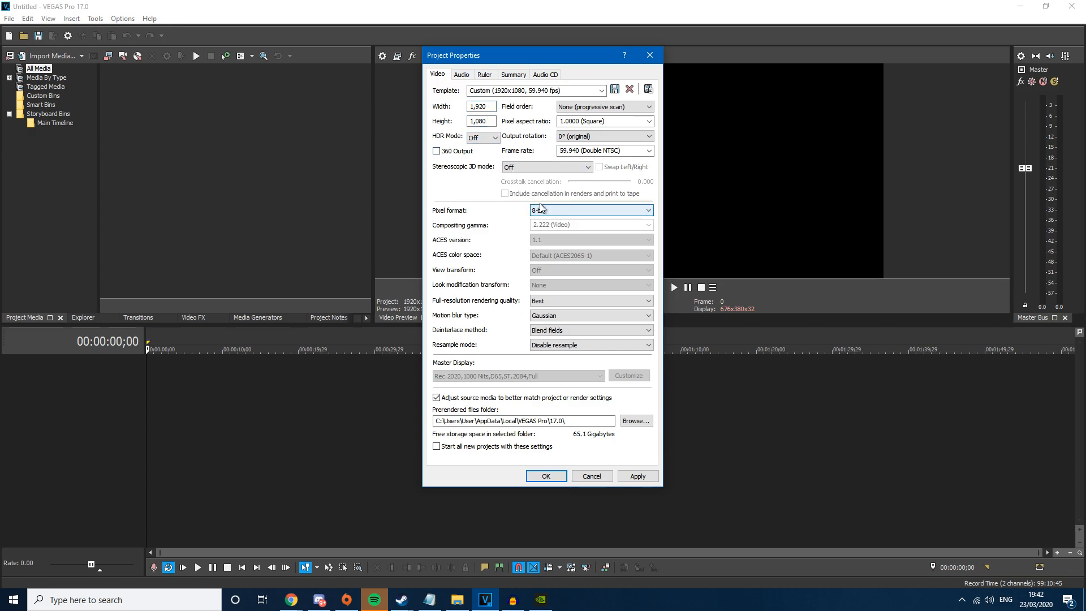
{"action": "left_click", "coordinate": [551, 347]}
{"action": "left_click", "coordinate": [551, 348]}
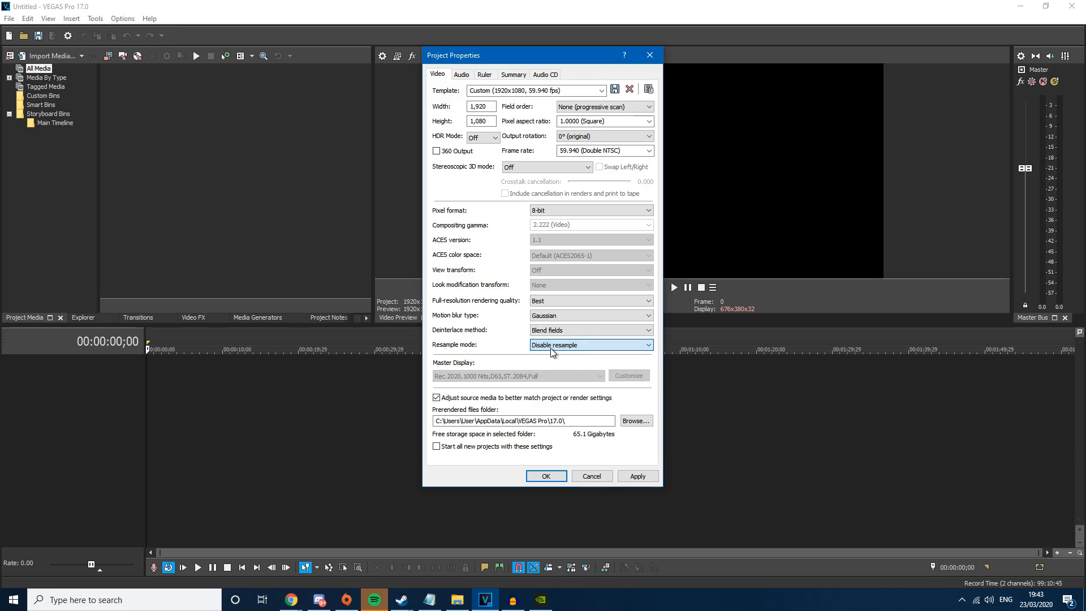
{"action": "left_click", "coordinate": [437, 447]}
{"action": "left_click", "coordinate": [636, 476]}
{"action": "left_click", "coordinate": [546, 477]}
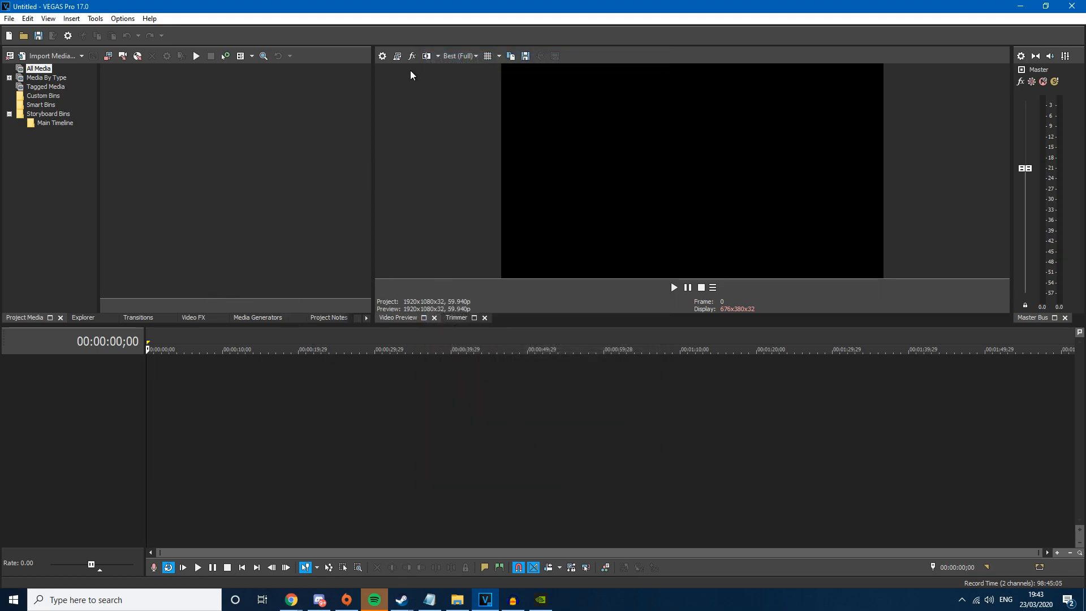
{"action": "left_click", "coordinate": [383, 56]}
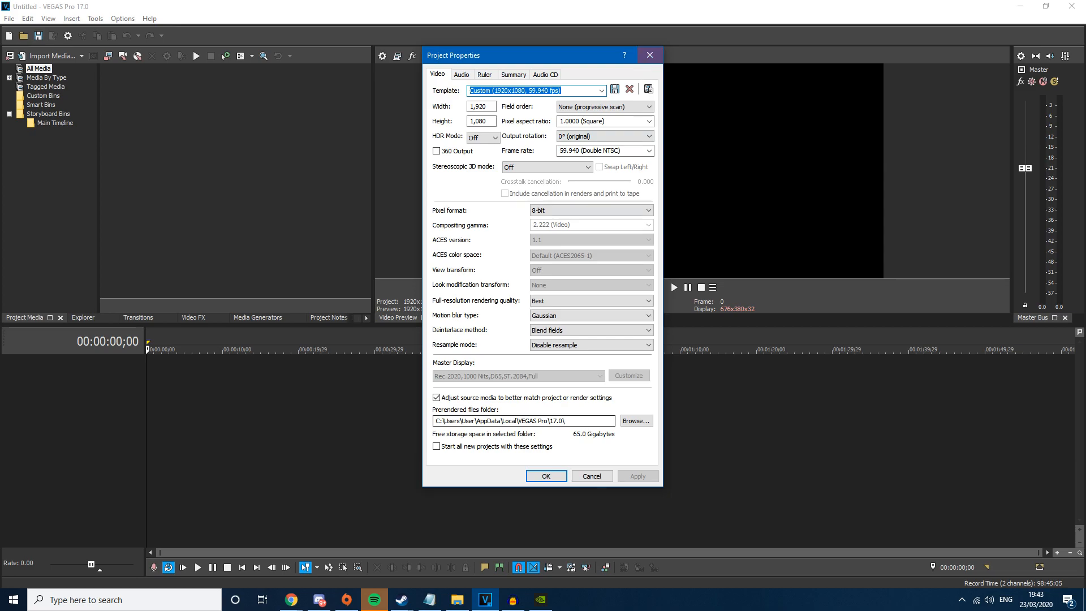
{"action": "left_click", "coordinate": [546, 476]}
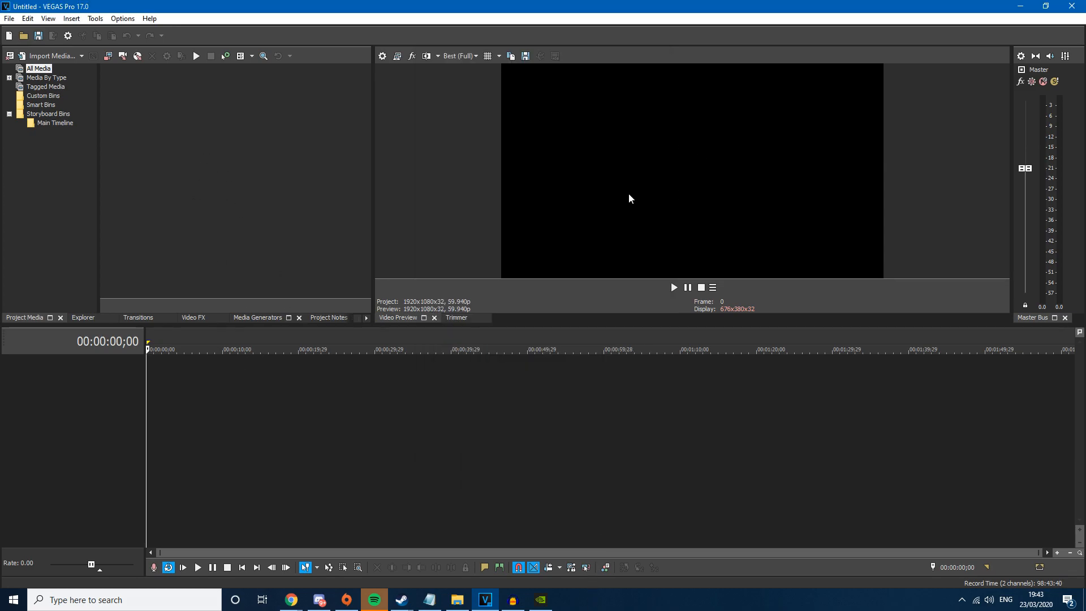
{"action": "left_click", "coordinate": [93, 319]}
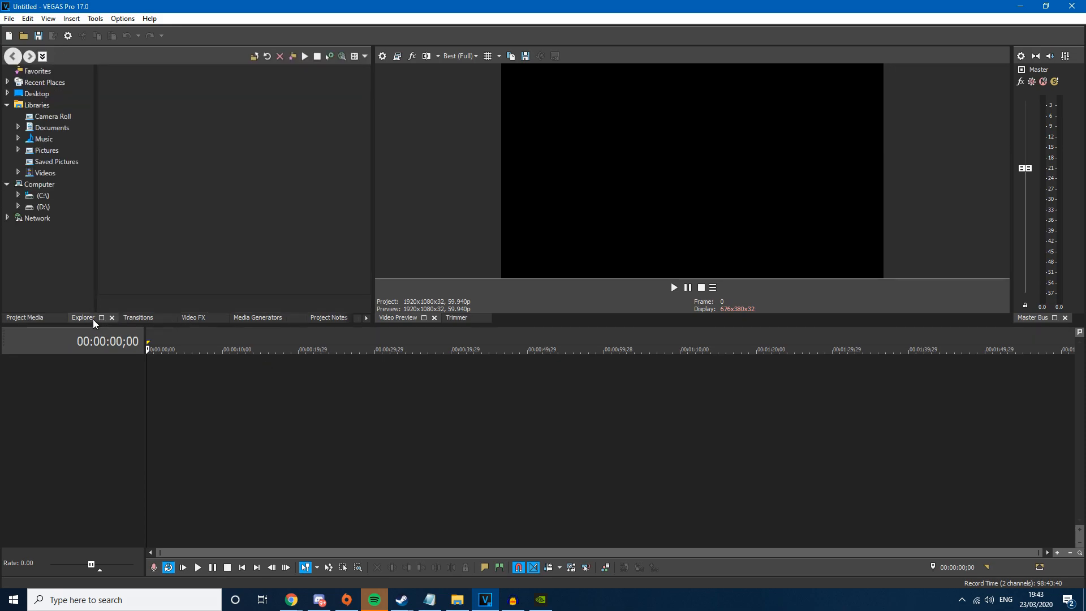
{"action": "left_click", "coordinate": [28, 320]}
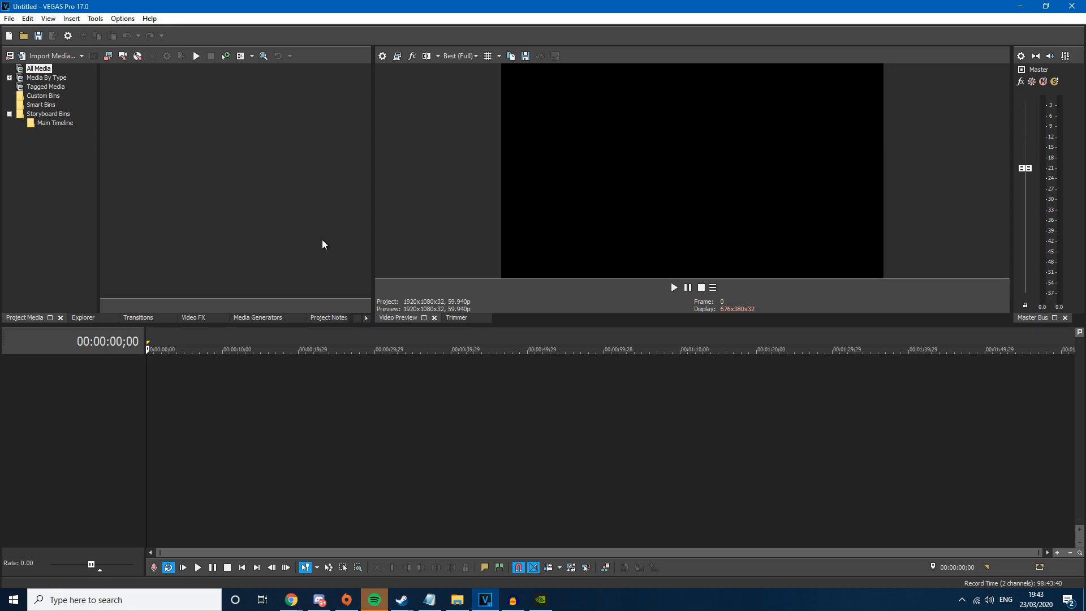
{"action": "left_click", "coordinate": [7, 17]}
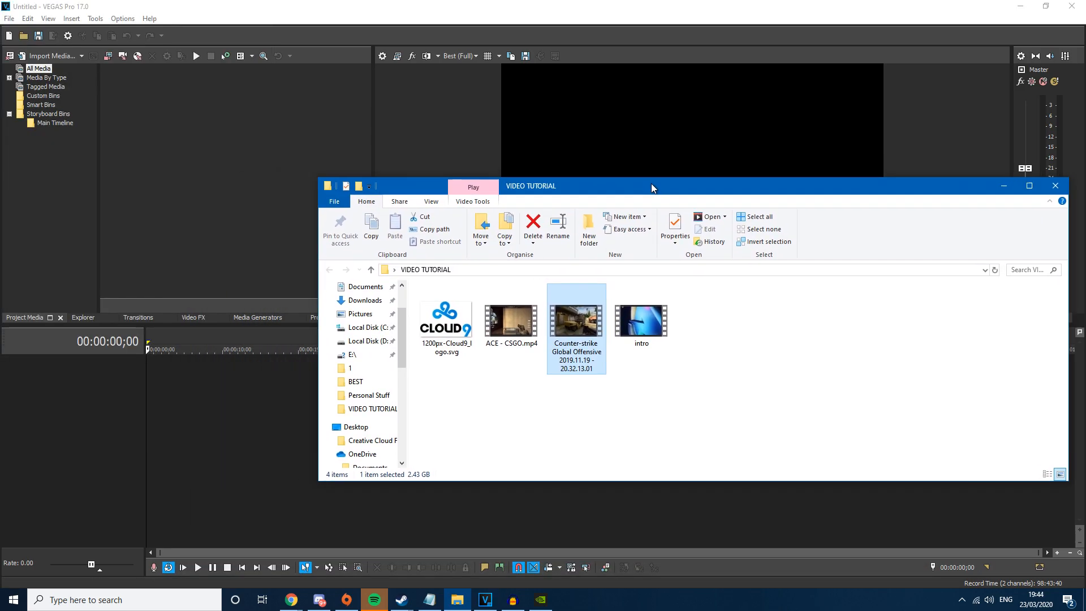
- Import the Counter-strike Global Offensive recording from the VIDEO TUTORIAL folder into the project media and place it at the timeline's start
{"action": "left_click_drag", "start_coordinate": [614, 354], "coordinate": [235, 171]}
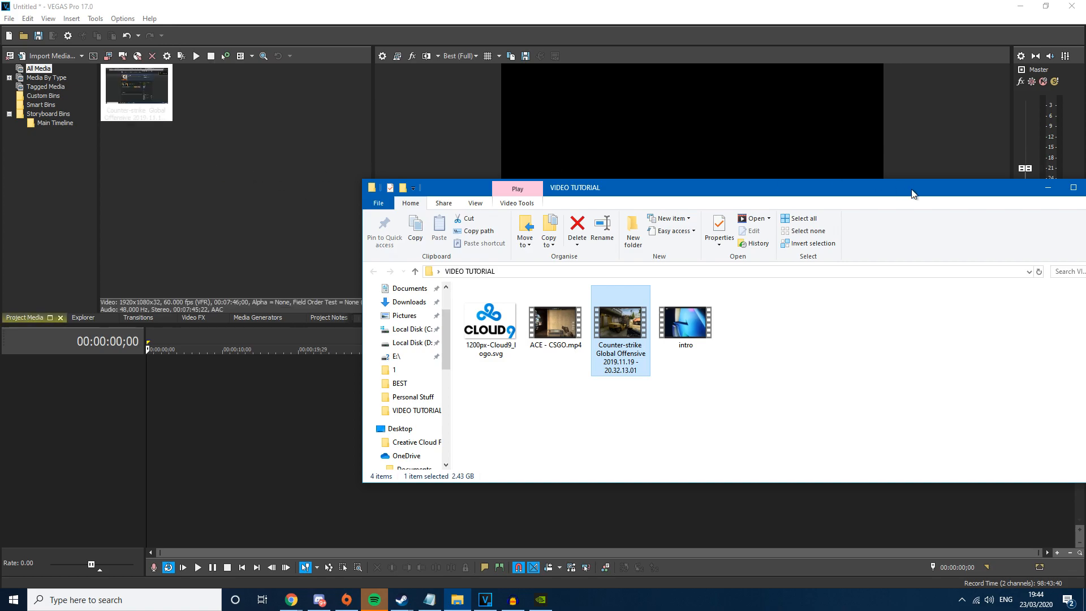
{"action": "left_click", "coordinate": [1048, 188]}
{"action": "left_click_drag", "start_coordinate": [133, 111], "coordinate": [218, 371]}
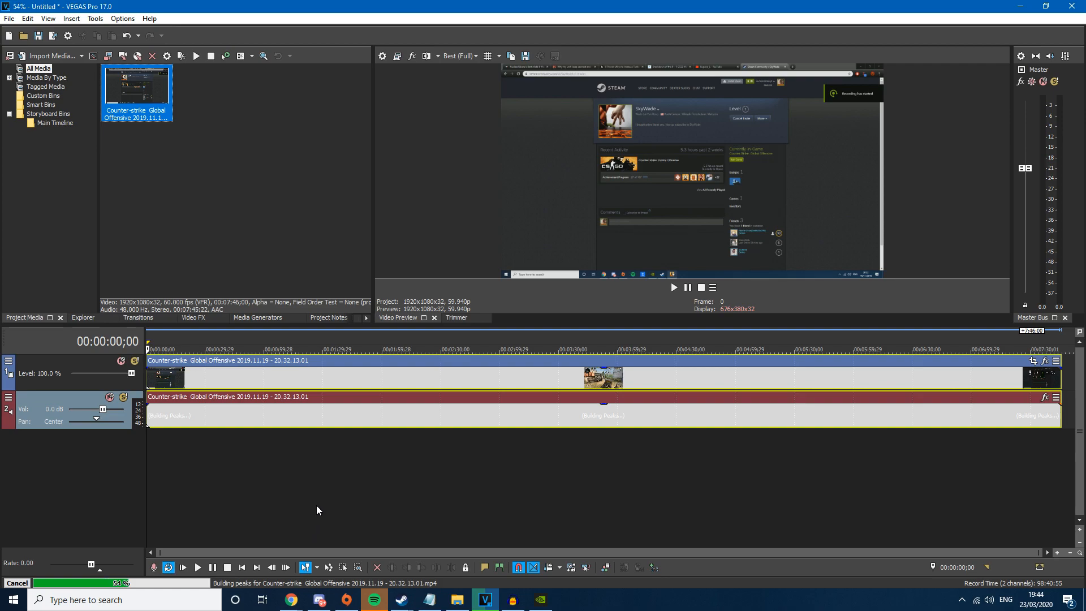
- Set the gameplay video event's resample option to Disable resample in its properties
{"action": "right_click", "coordinate": [347, 382]}
{"action": "left_click", "coordinate": [293, 377]}
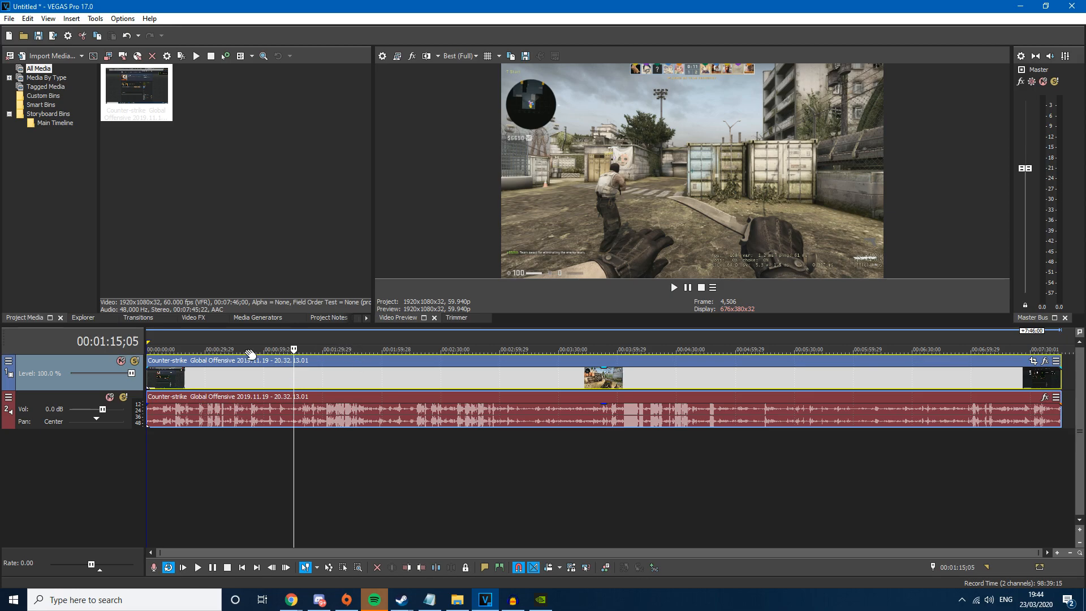
{"action": "right_click", "coordinate": [330, 375]}
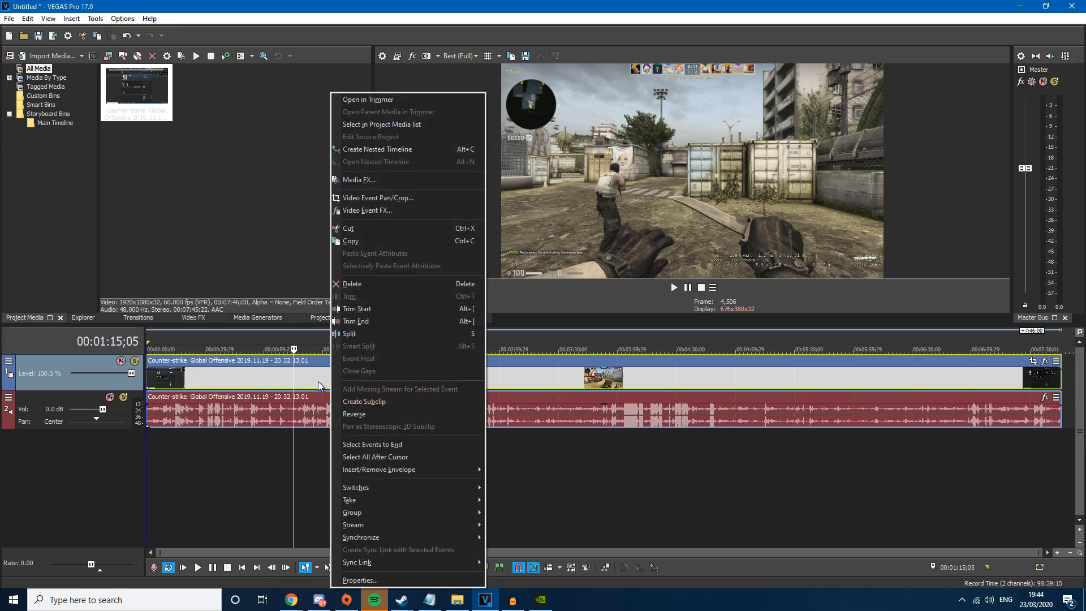
{"action": "left_click", "coordinate": [357, 580]}
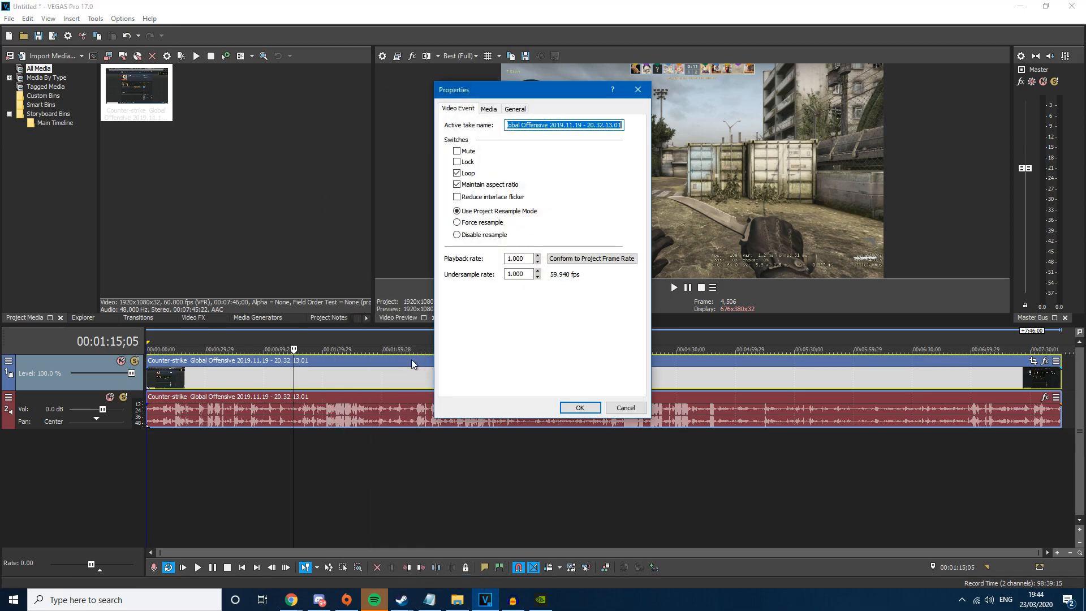
{"action": "left_click", "coordinate": [474, 235]}
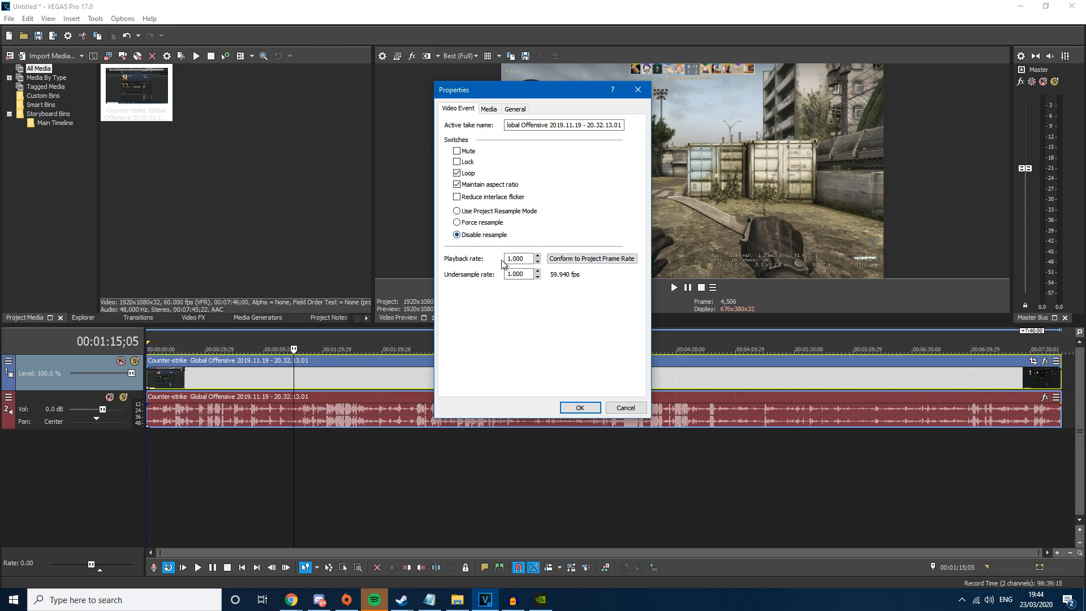
{"action": "left_click", "coordinate": [580, 408]}
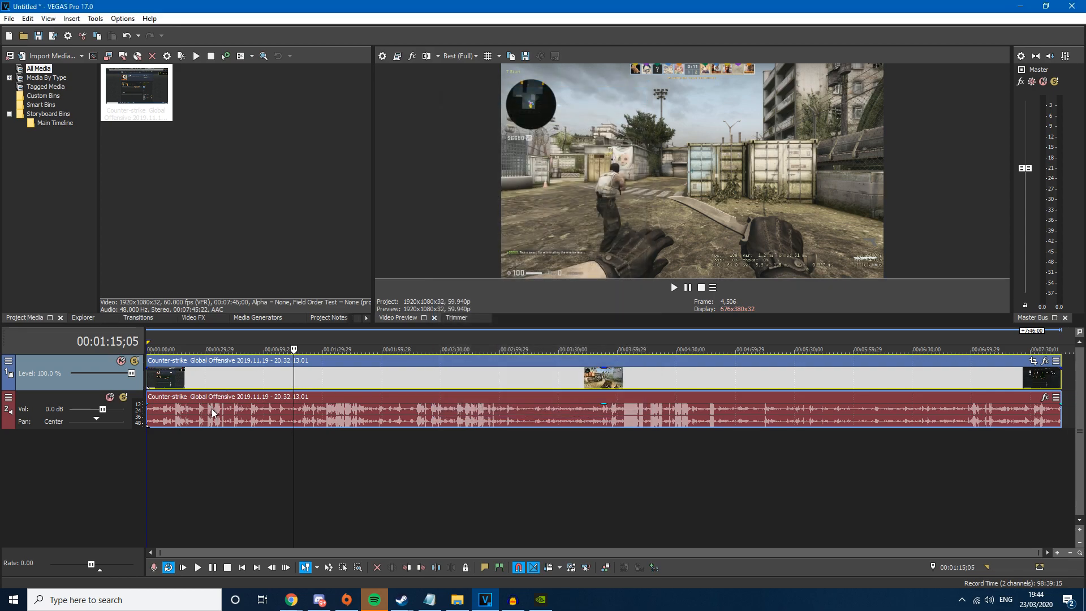
{"action": "left_click", "coordinate": [229, 375]}
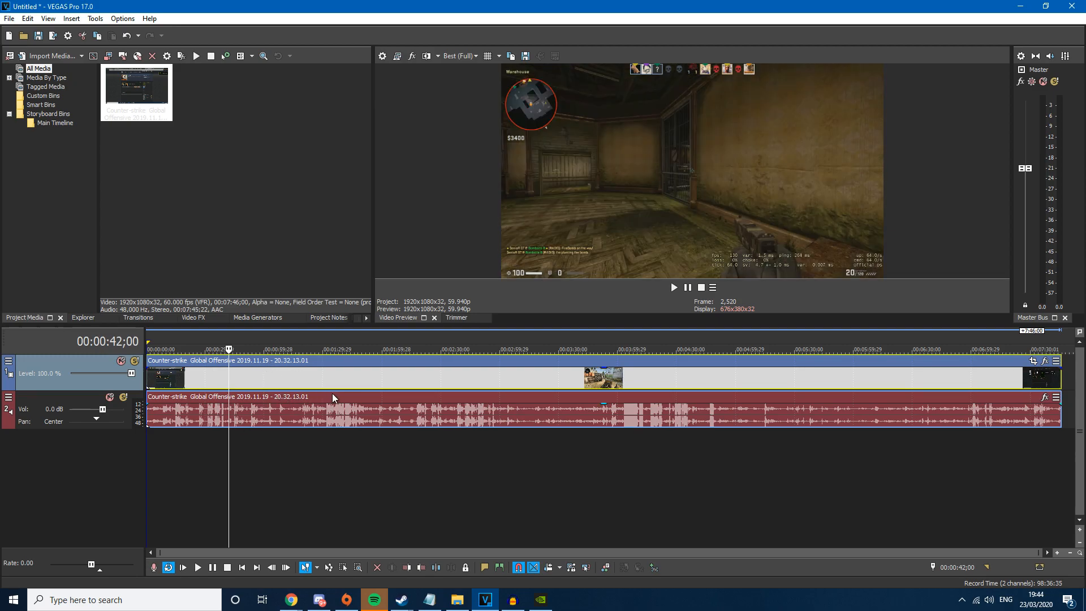
{"action": "left_click", "coordinate": [265, 380]}
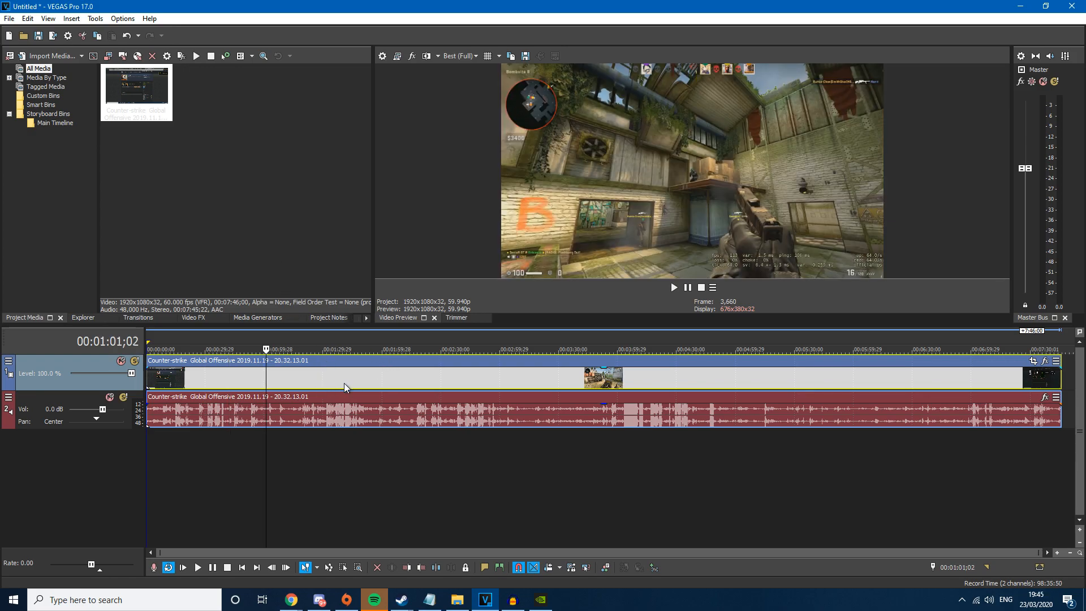
{"action": "left_click", "coordinate": [323, 379]}
{"action": "left_click", "coordinate": [362, 377]}
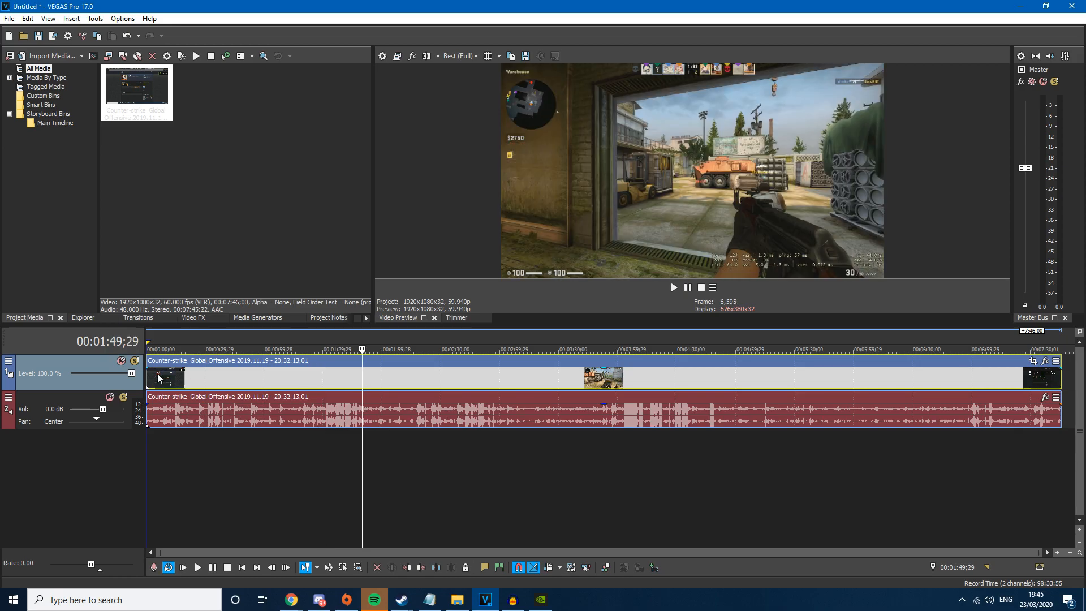
{"action": "left_click", "coordinate": [352, 371]}
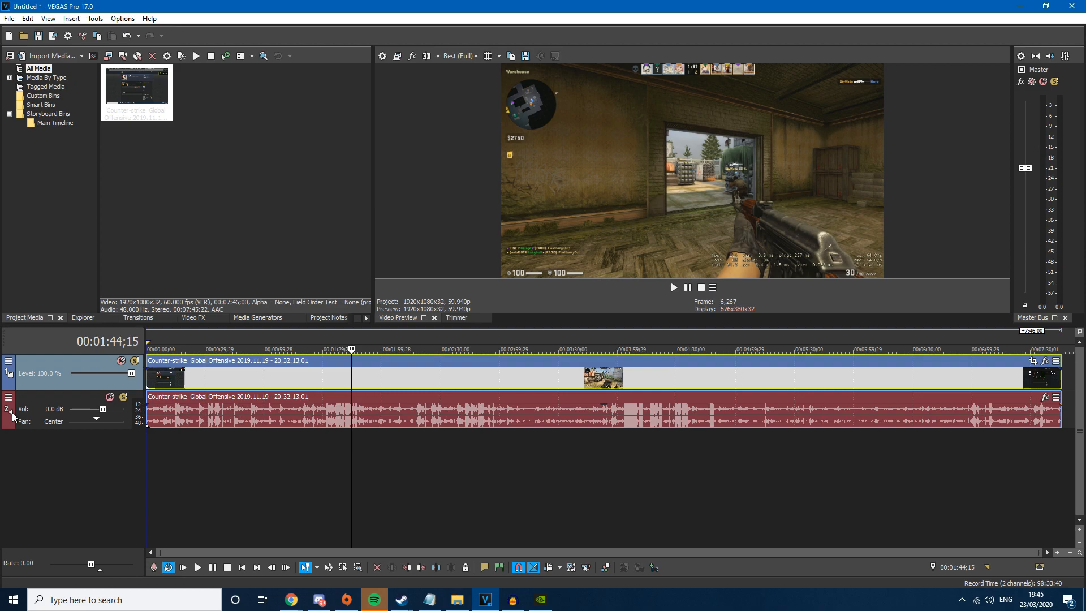
- Try the audio track volume at -18.2 dB and at -5.1 dB, playing the clip at each level to compare loudness
{"action": "left_click_drag", "start_coordinate": [102, 409], "coordinate": [83, 409]}
{"action": "left_click", "coordinate": [314, 396]}
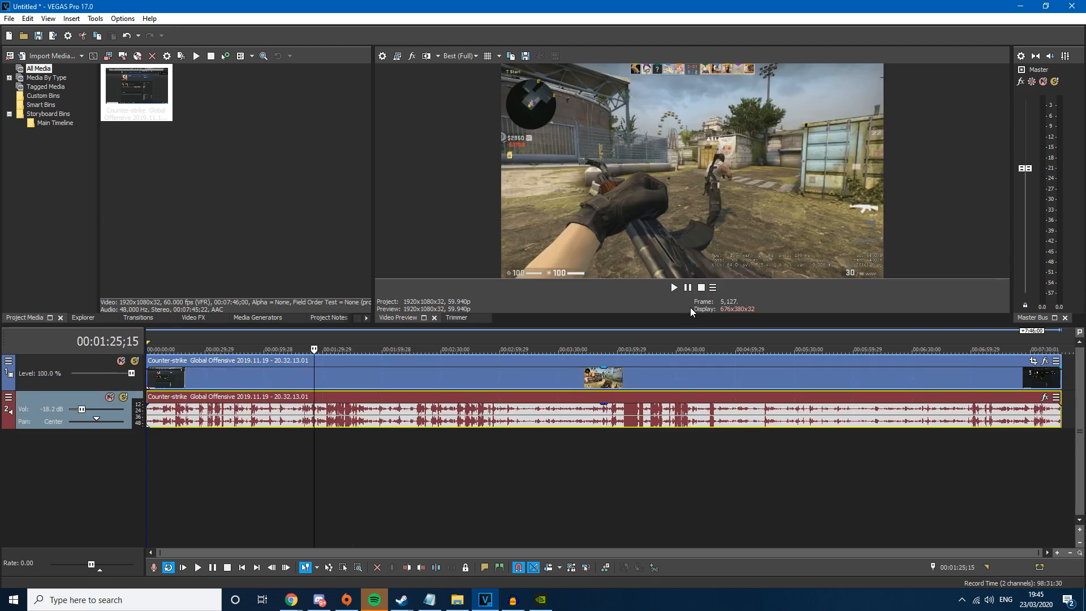
{"action": "key", "text": "space"}
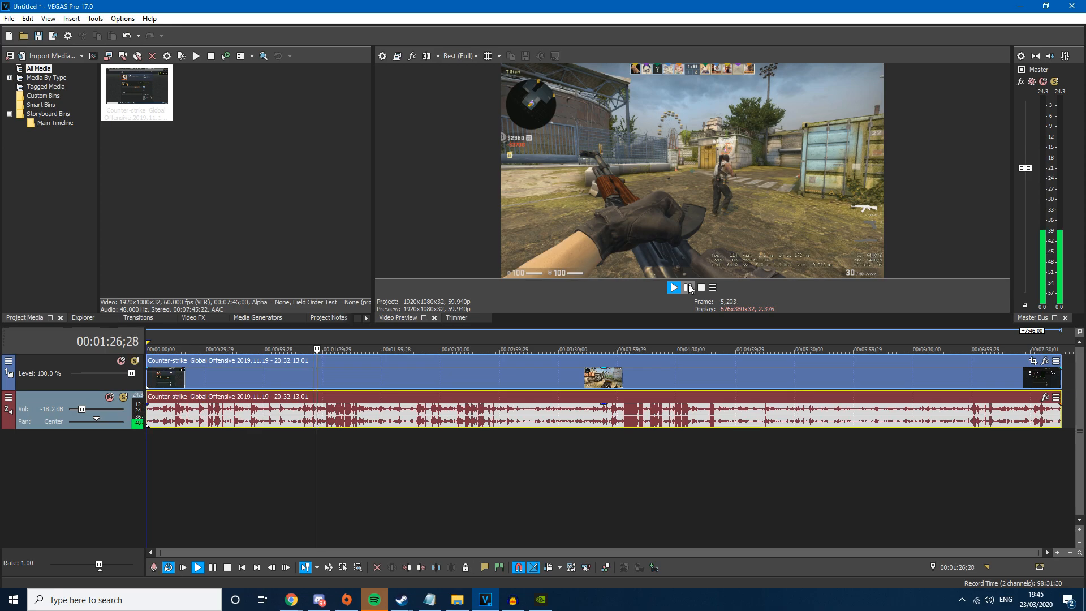
{"action": "left_click", "coordinate": [688, 287]}
{"action": "left_click_drag", "start_coordinate": [79, 415], "coordinate": [86, 411]}
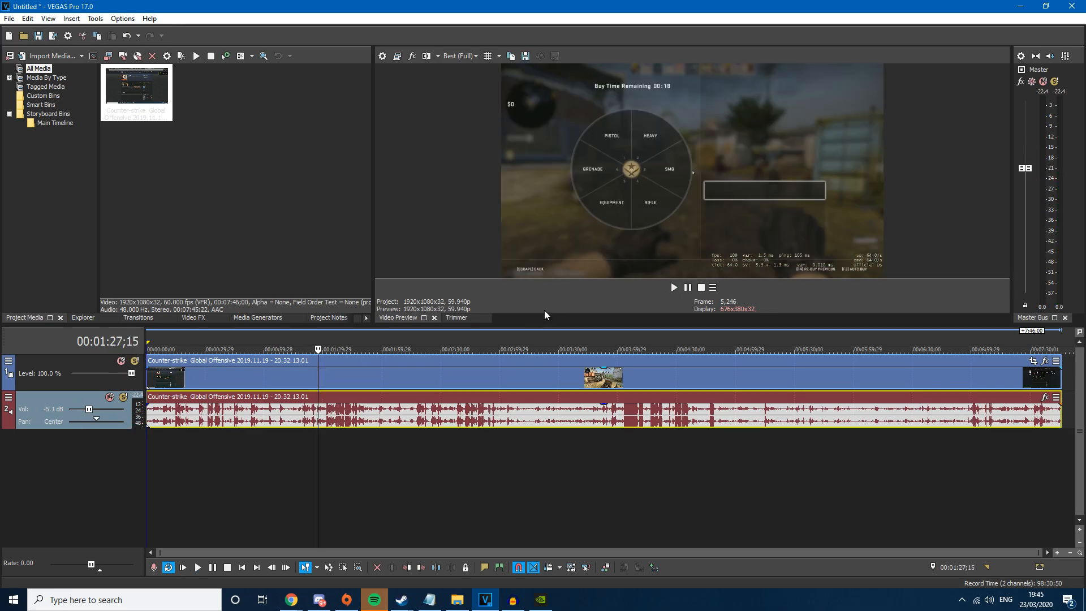
{"action": "left_click", "coordinate": [674, 288]}
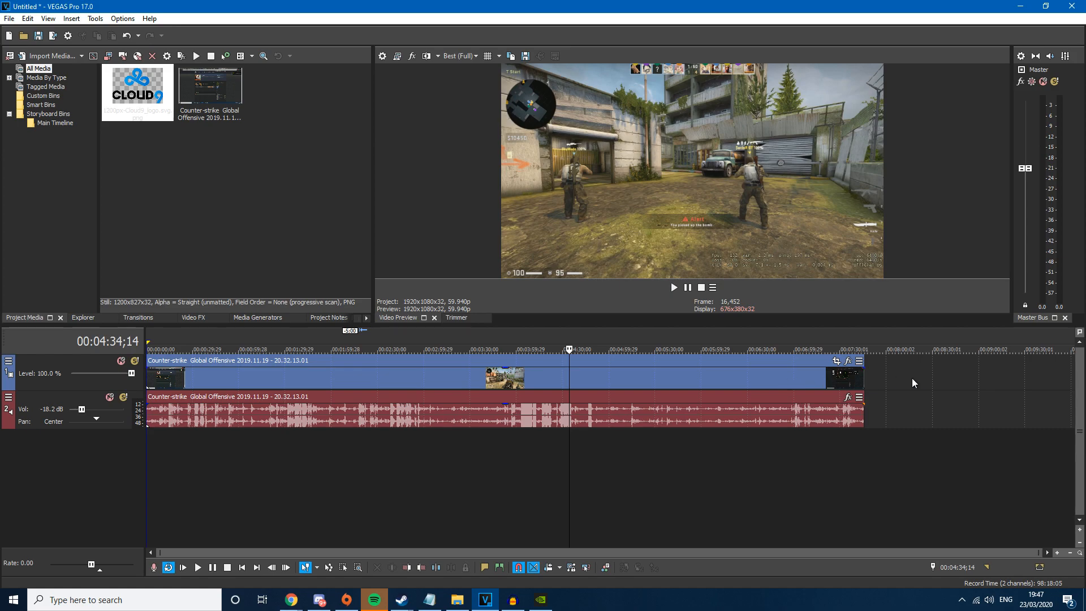
- Insert an empty video track above the gameplay video and an empty audio track above the gameplay audio
{"action": "right_click", "coordinate": [898, 373]}
{"action": "left_click", "coordinate": [878, 384]}
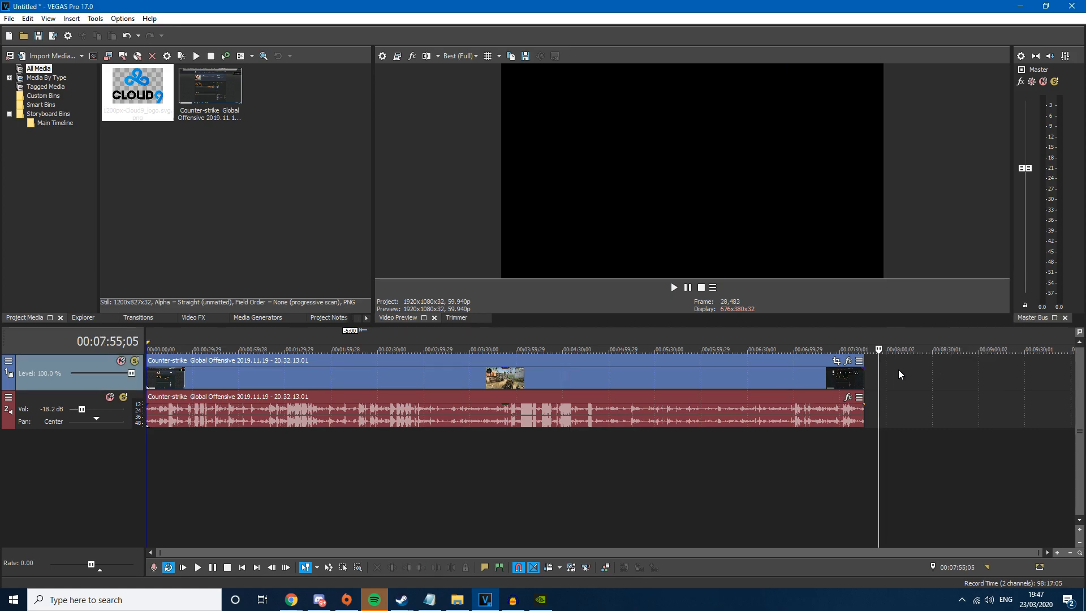
{"action": "right_click", "coordinate": [898, 368]}
{"action": "left_click", "coordinate": [786, 371]}
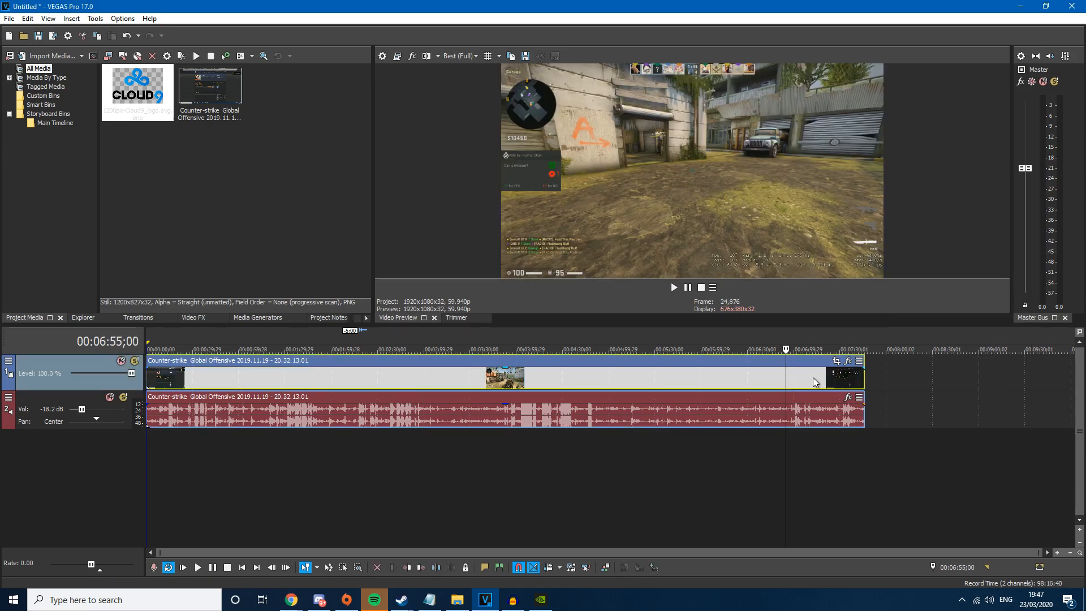
{"action": "right_click", "coordinate": [889, 382]}
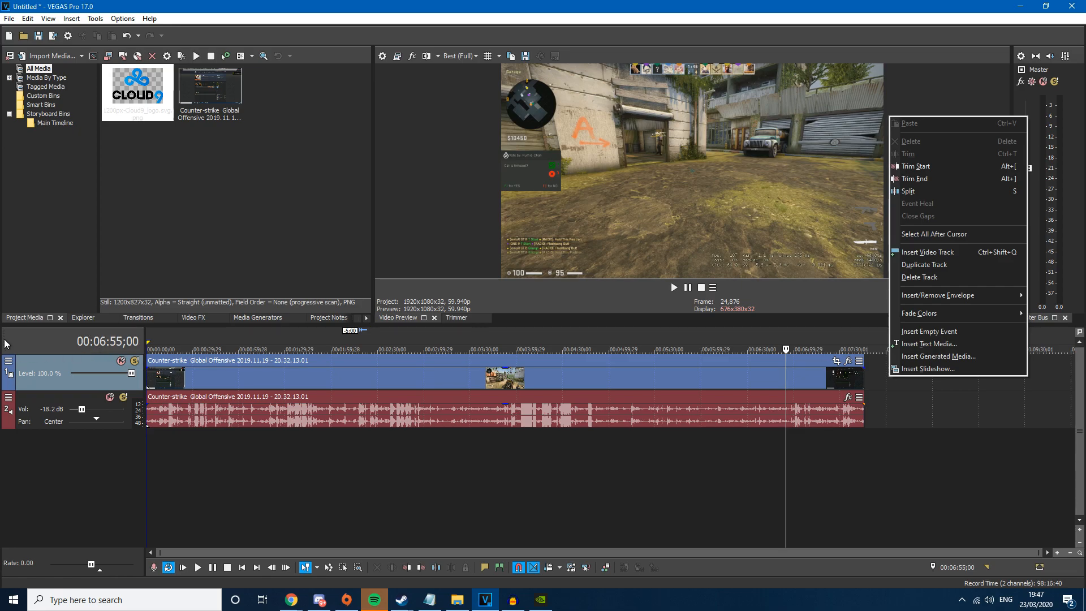
{"action": "left_click", "coordinate": [931, 254]}
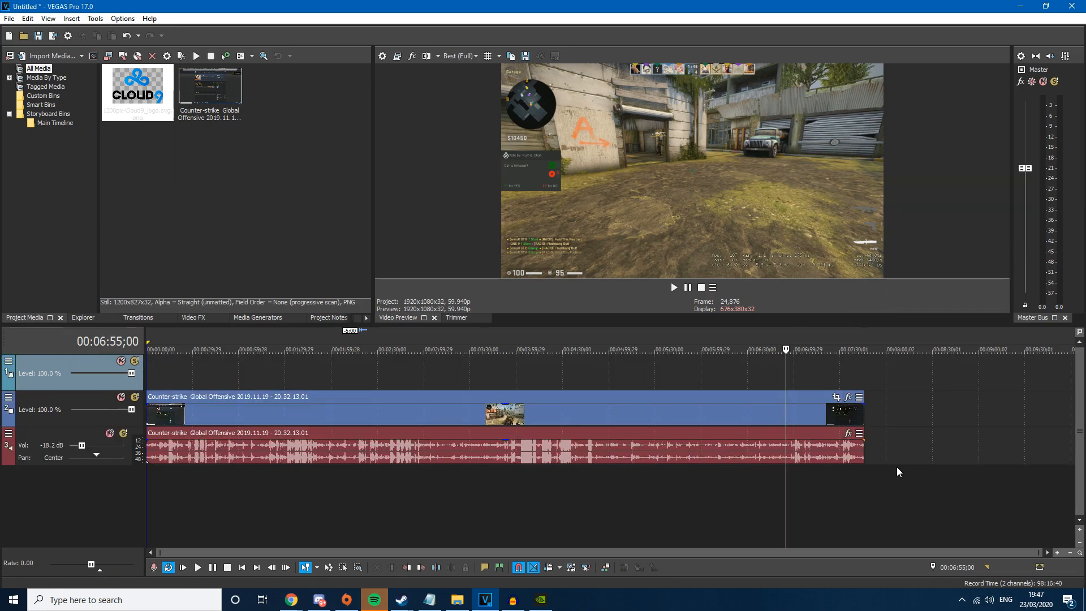
{"action": "right_click", "coordinate": [903, 436]}
{"action": "left_click", "coordinate": [941, 333]}
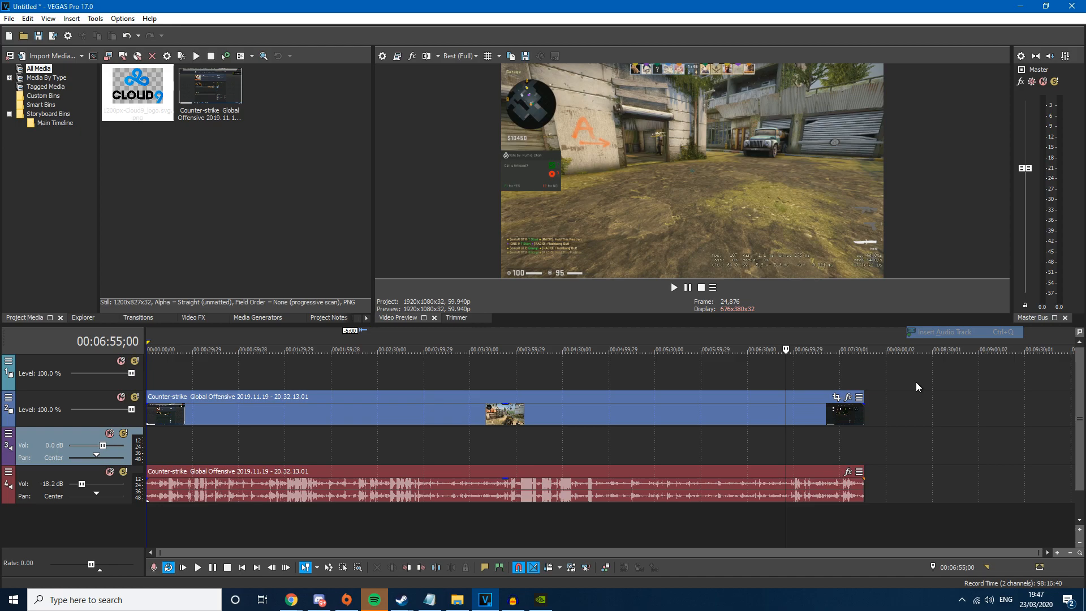
- Place the Cloud9 logo image on the empty video track at 00:01:05;20, and undo the placement
{"action": "left_click", "coordinate": [247, 450]}
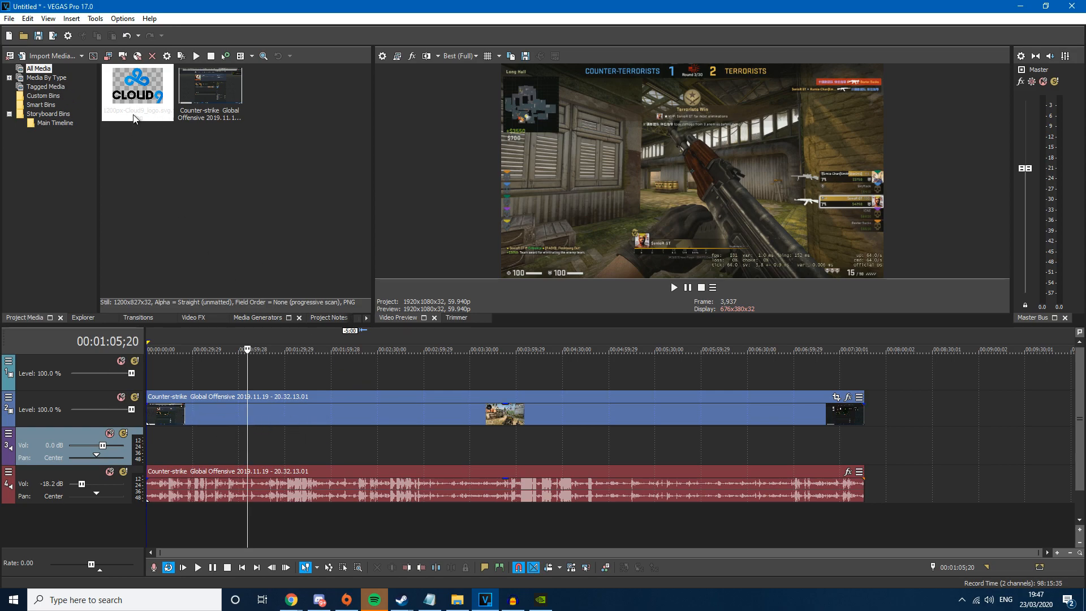
{"action": "left_click_drag", "start_coordinate": [133, 111], "coordinate": [253, 361]}
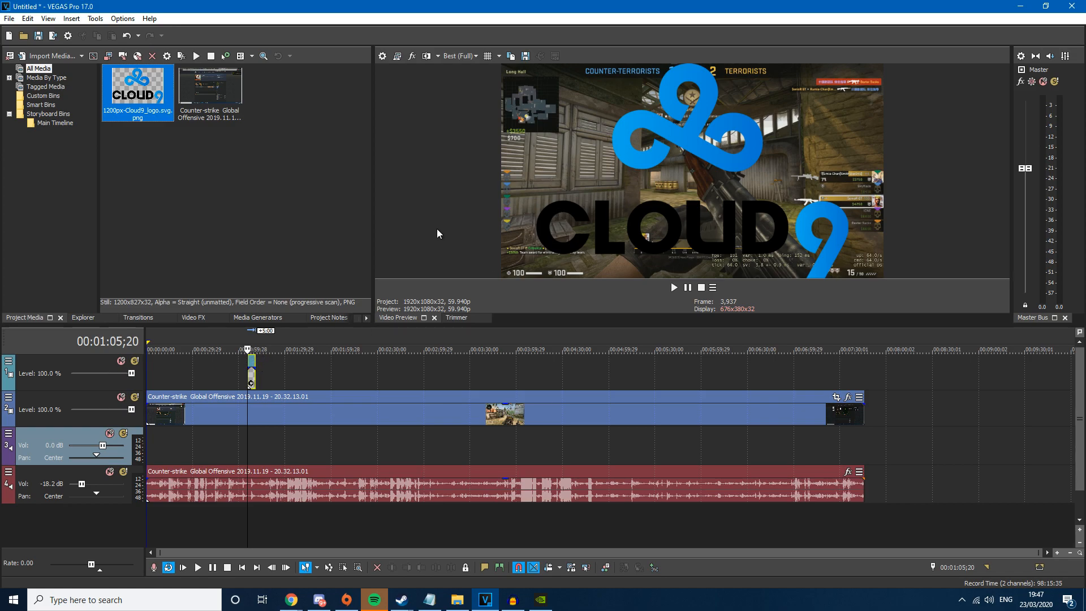
{"action": "key", "text": "ctrl+z"}
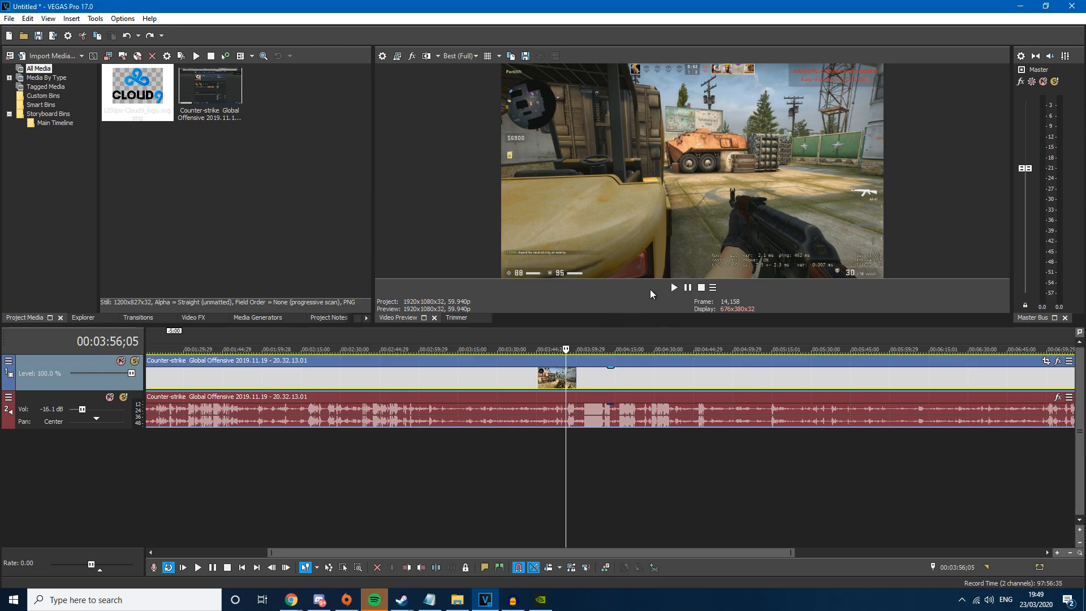
- Play the gameplay footage around the bomb plant and split the clip at 00:03:59;19
{"action": "left_click", "coordinate": [687, 289]}
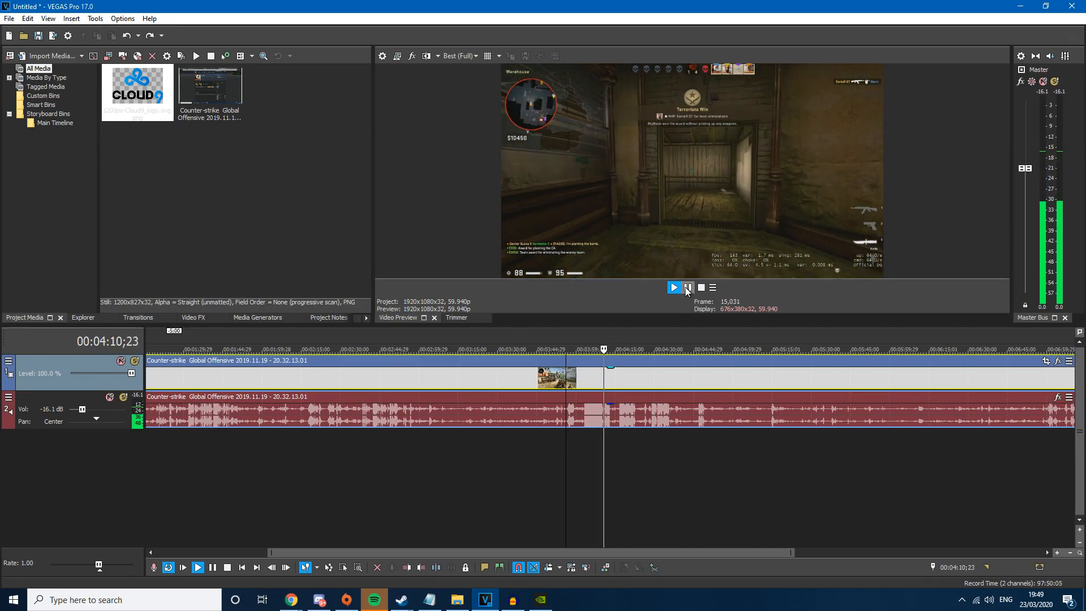
{"action": "left_click", "coordinate": [687, 288]}
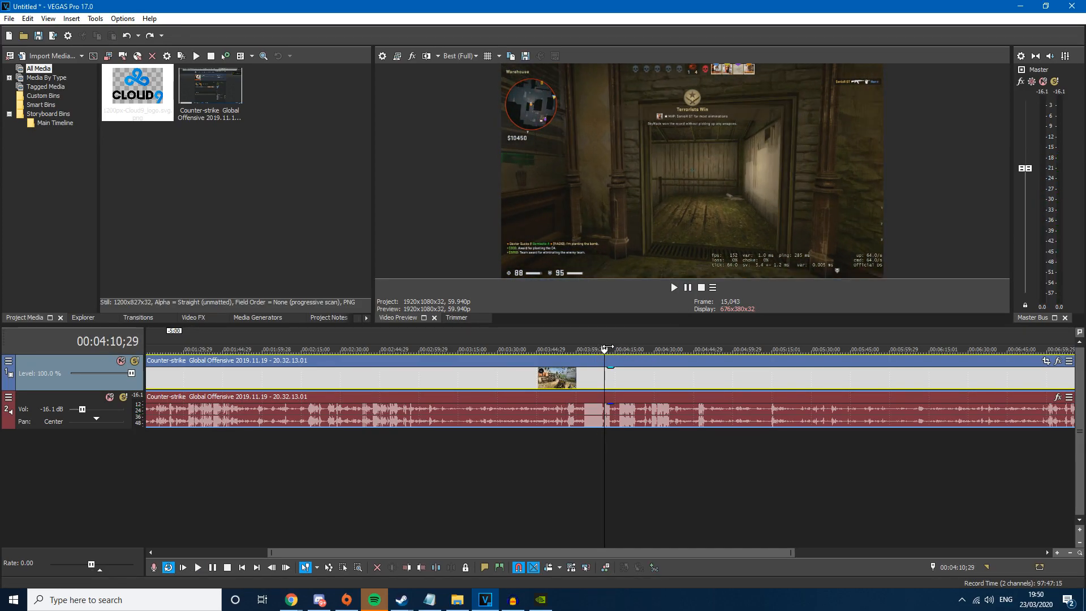
{"action": "left_click_drag", "start_coordinate": [603, 349], "coordinate": [571, 349]}
{"action": "key", "text": "space"}
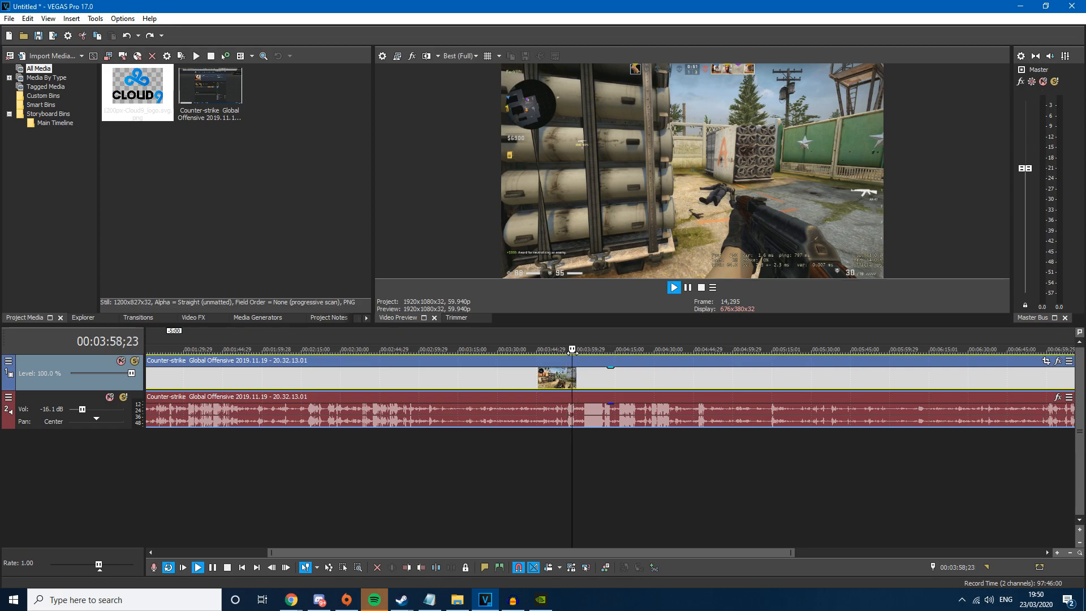
{"action": "key", "text": "Return"}
{"action": "key", "text": "space"}
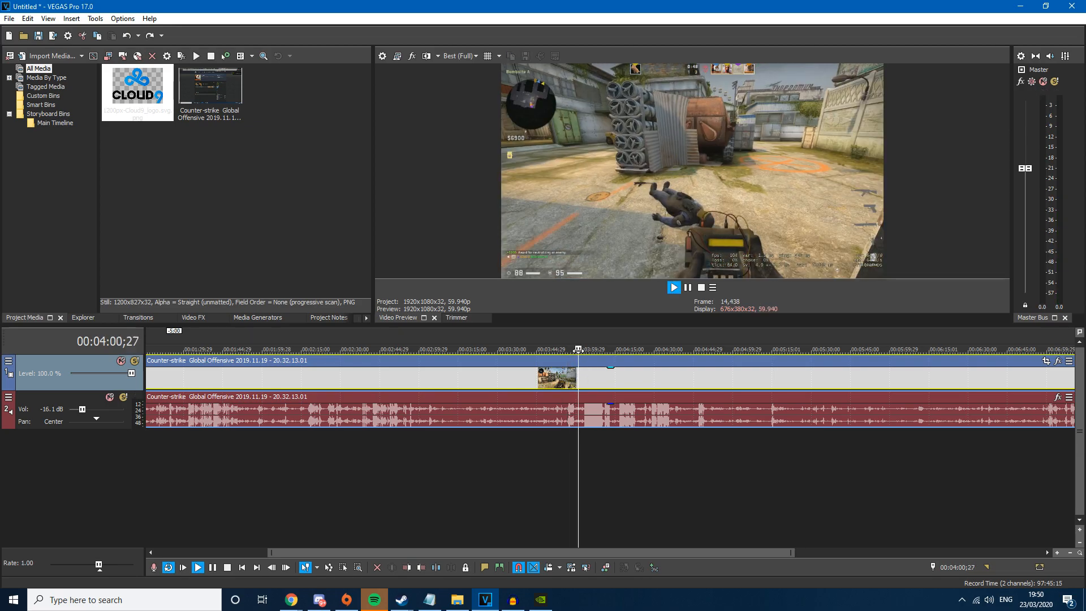
{"action": "left_click", "coordinate": [575, 352]}
{"action": "key", "text": "space"}
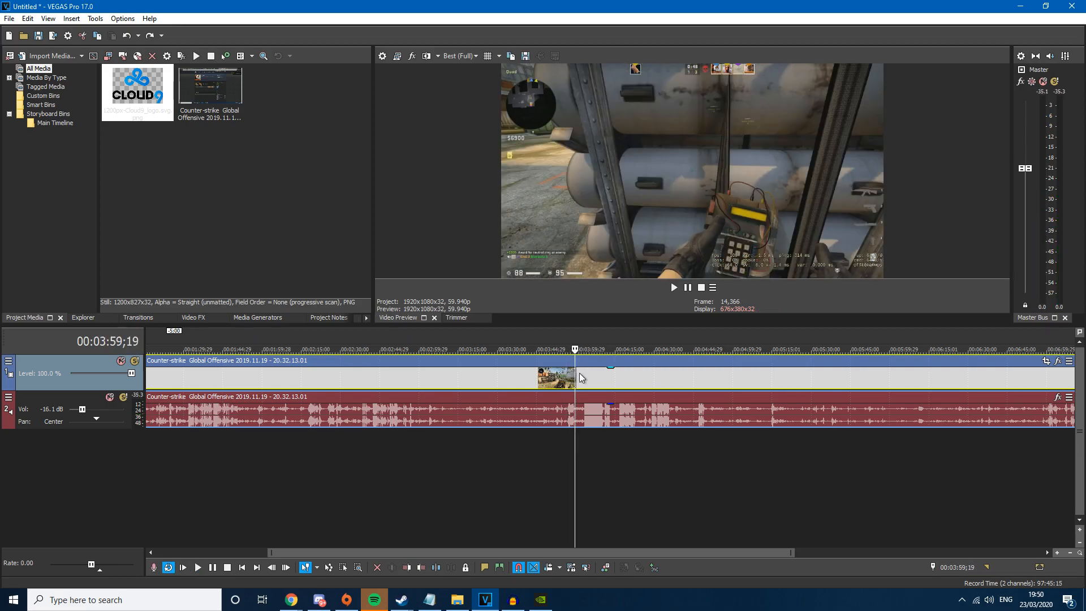
{"action": "right_click", "coordinate": [574, 373]}
{"action": "left_click", "coordinate": [582, 345]}
- Delete the gameplay portion before the split and move the remaining clip to the start of the timeline
{"action": "left_click", "coordinate": [549, 380]}
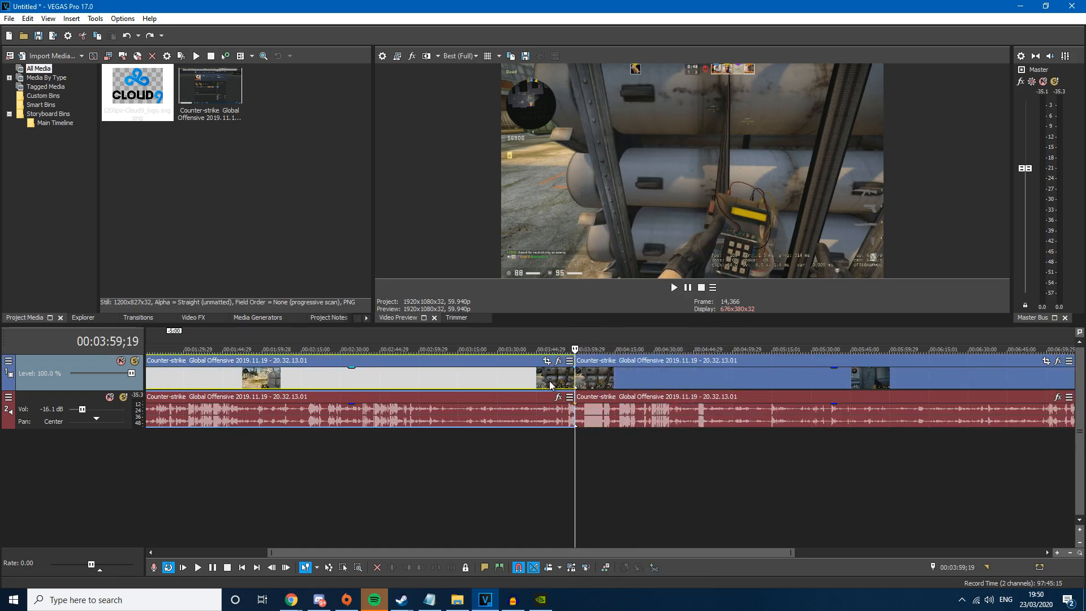
{"action": "right_click", "coordinate": [549, 381]}
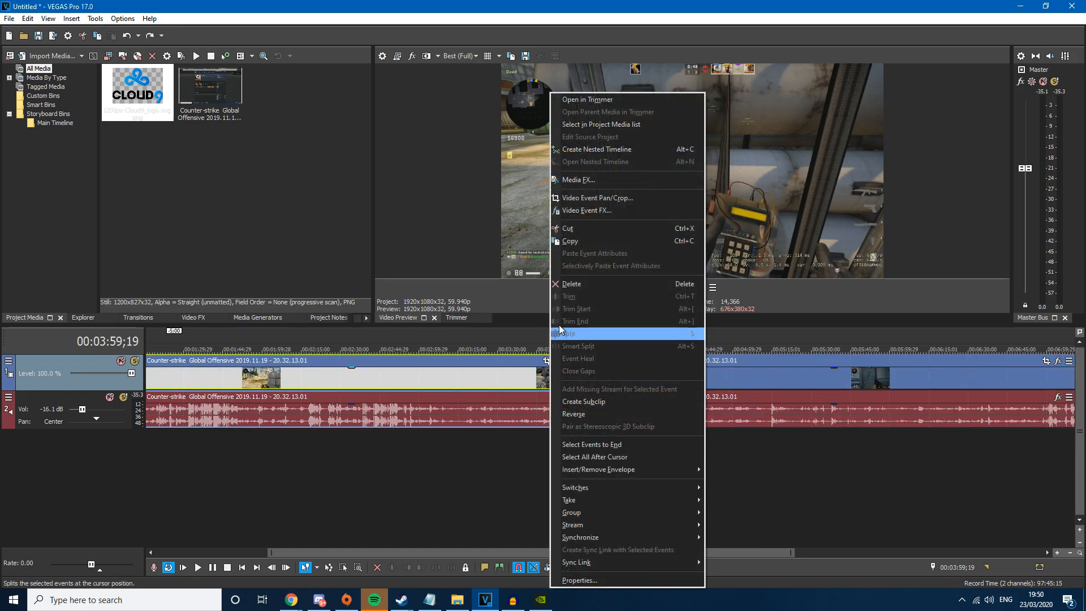
{"action": "left_click", "coordinate": [568, 287]}
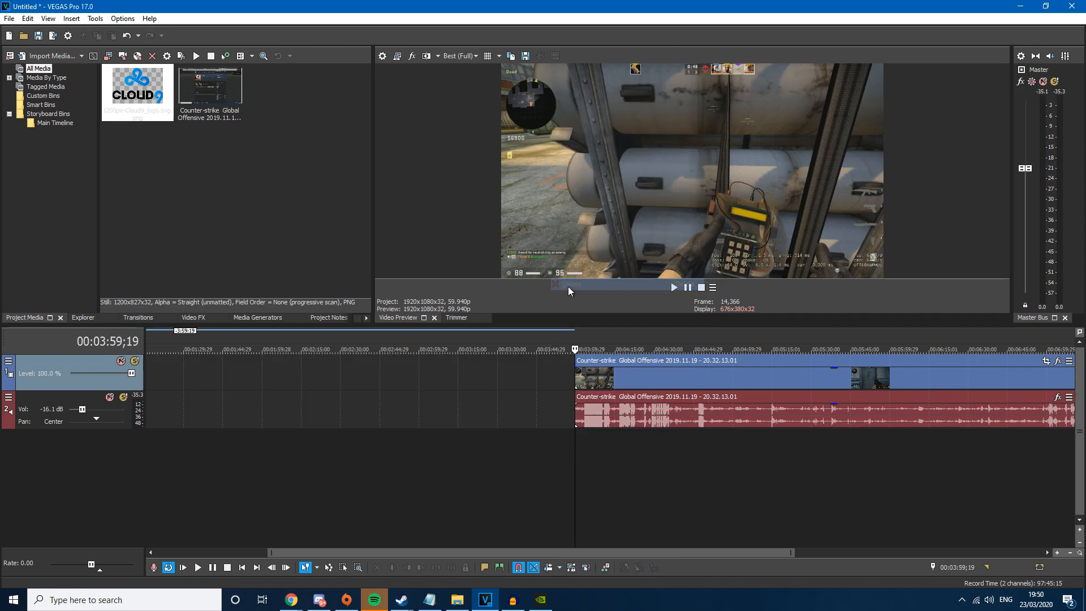
{"action": "left_click", "coordinate": [1069, 553]}
{"action": "left_click_drag", "start_coordinate": [600, 385], "coordinate": [193, 384]}
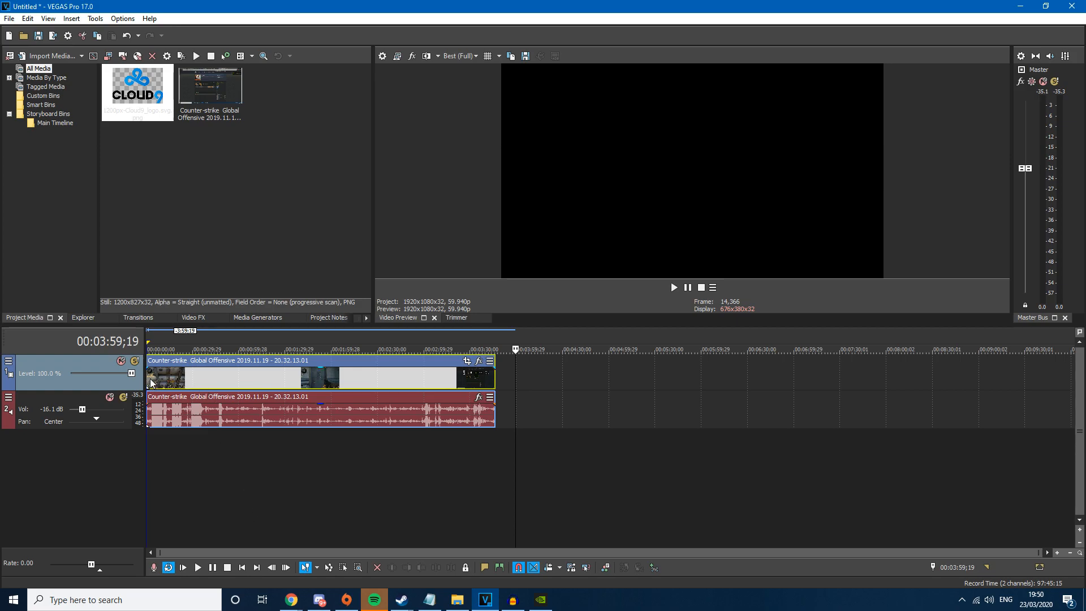
- Play the gameplay clip up to the end of the round and split it at 00:00:10;29
{"action": "left_click", "coordinate": [151, 379]}
{"action": "left_click", "coordinate": [154, 378]}
{"action": "key", "text": "space"}
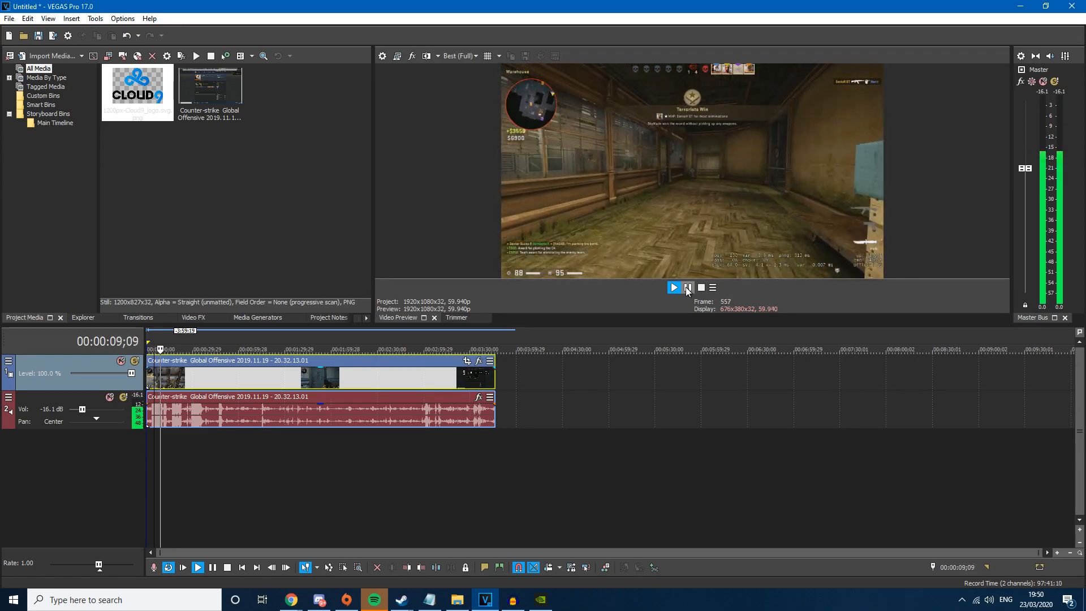
{"action": "left_click", "coordinate": [688, 289]}
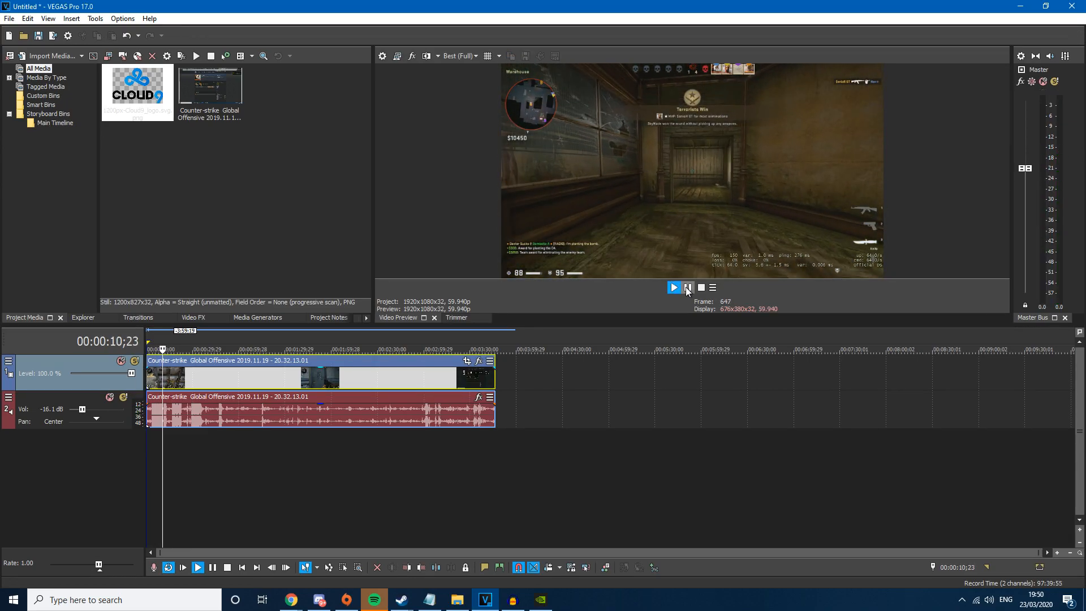
{"action": "scroll", "coordinate": [310, 360], "scroll_direction": "up", "scroll_amount": 4}
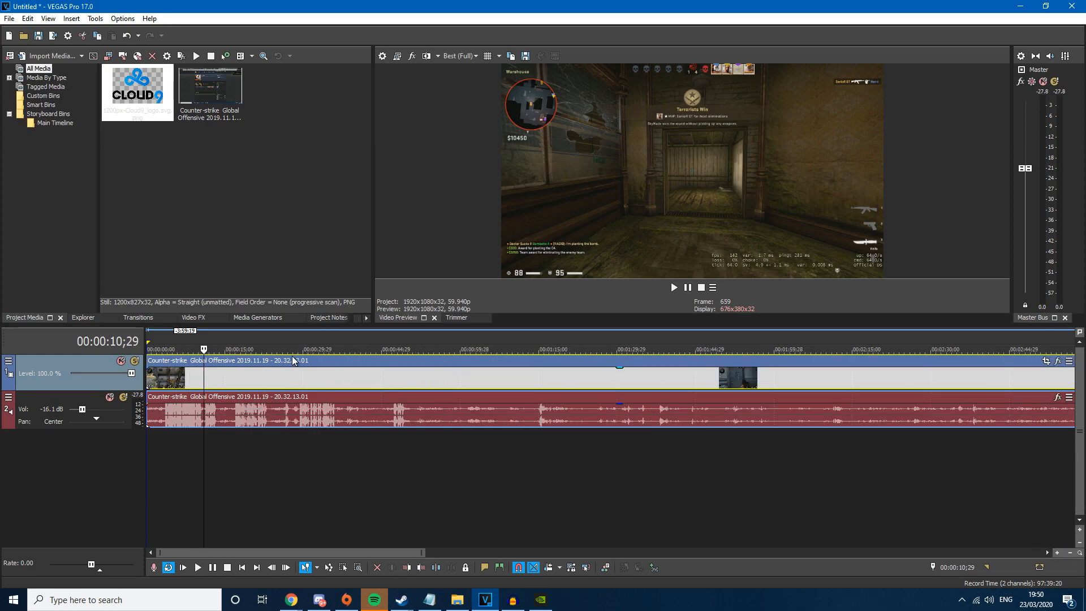
{"action": "right_click", "coordinate": [226, 373]}
{"action": "left_click", "coordinate": [237, 337]}
- Delete the gameplay portion after the split, keeping only the short opening clip
{"action": "right_click", "coordinate": [243, 372]}
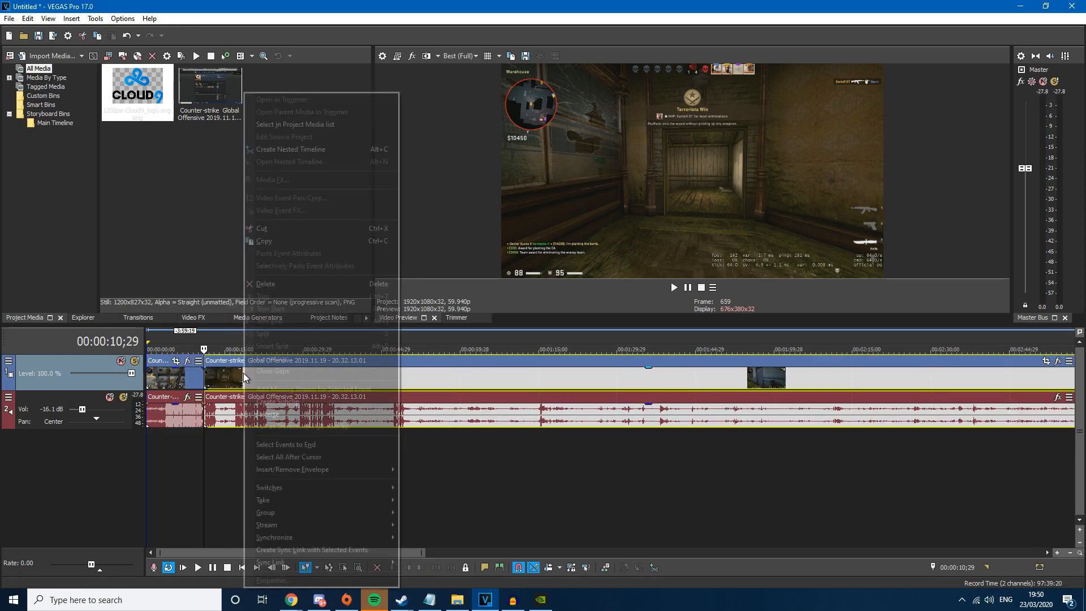
{"action": "left_click", "coordinate": [265, 284]}
{"action": "left_click", "coordinate": [156, 375]}
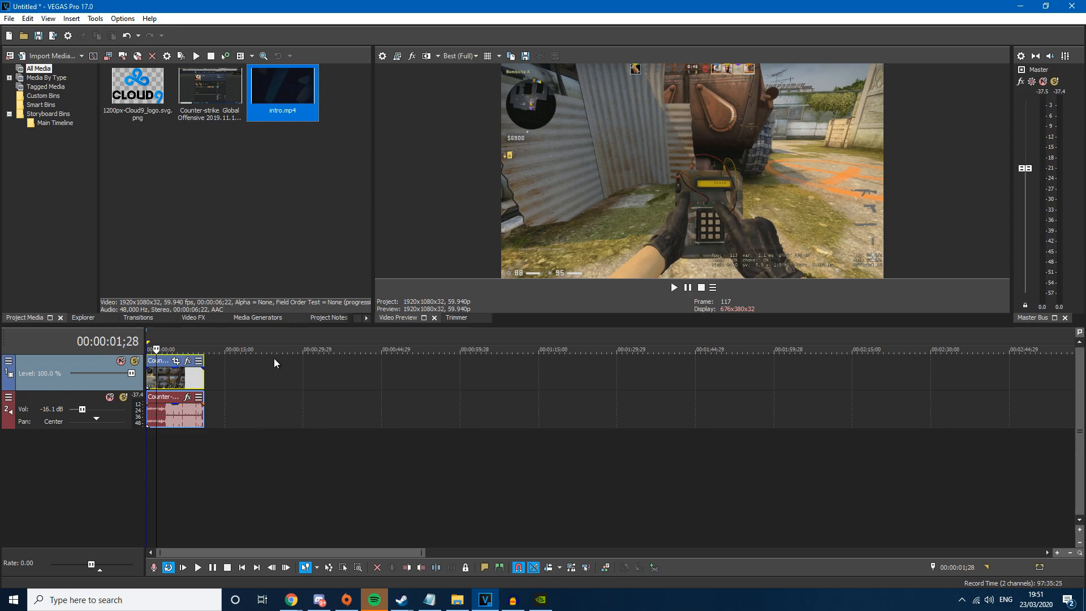
- Import intro.mp4 from the VIDEO TUTORIAL folder into the project media
{"action": "left_click", "coordinate": [457, 600]}
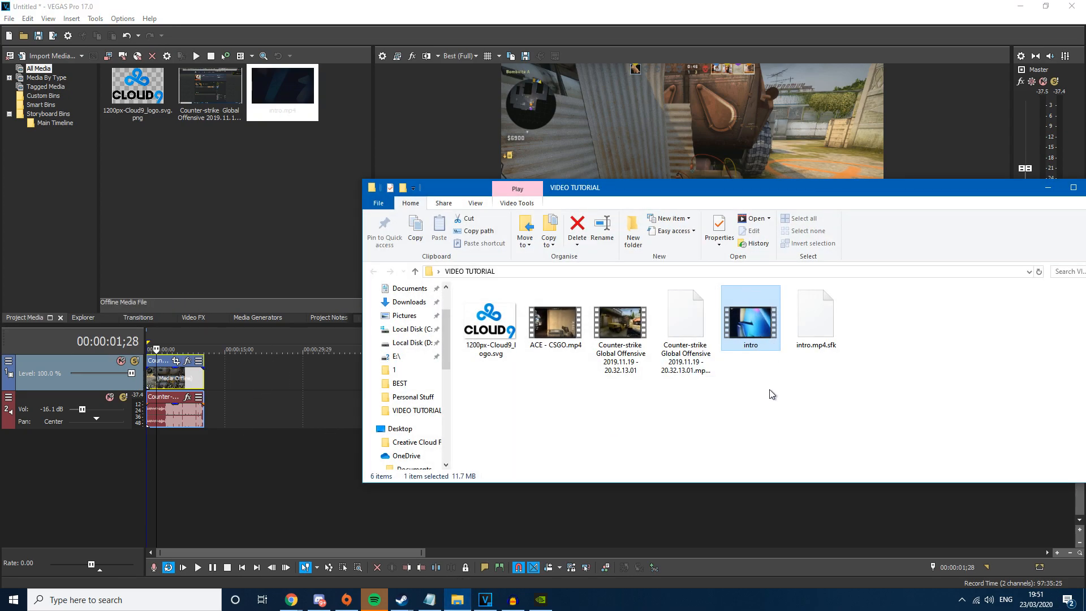
{"action": "left_click_drag", "start_coordinate": [757, 341], "coordinate": [282, 94]}
{"action": "left_click", "coordinate": [267, 73]}
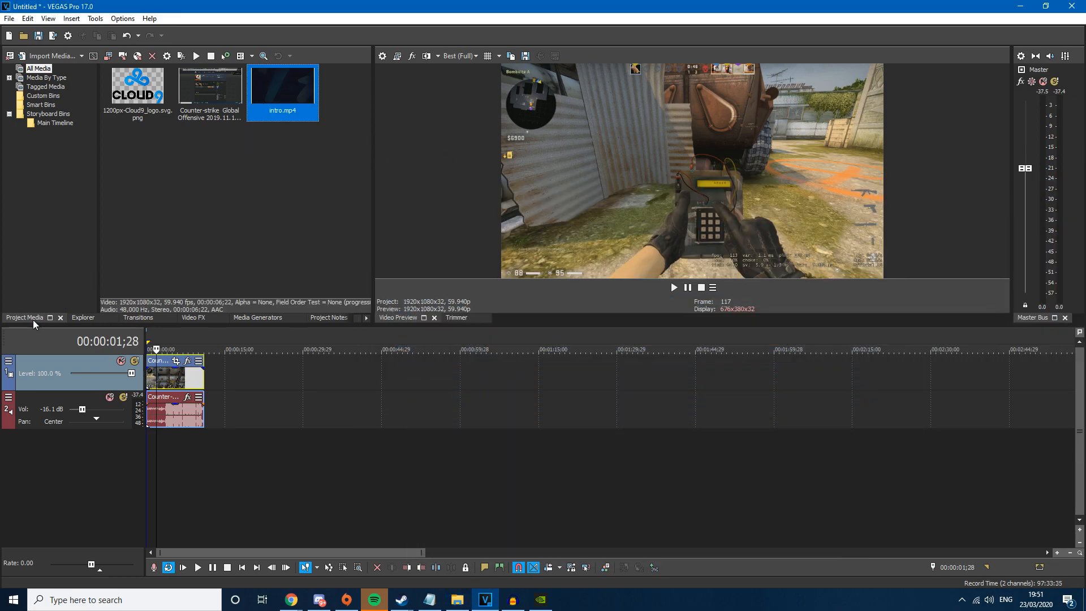
- Place intro.mp4 directly after the gameplay clip on the timeline and confirm its video event properties
{"action": "left_click_drag", "start_coordinate": [220, 374], "coordinate": [212, 377]}
{"action": "left_click", "coordinate": [219, 383]}
{"action": "right_click", "coordinate": [219, 382]}
{"action": "left_click", "coordinate": [266, 580]}
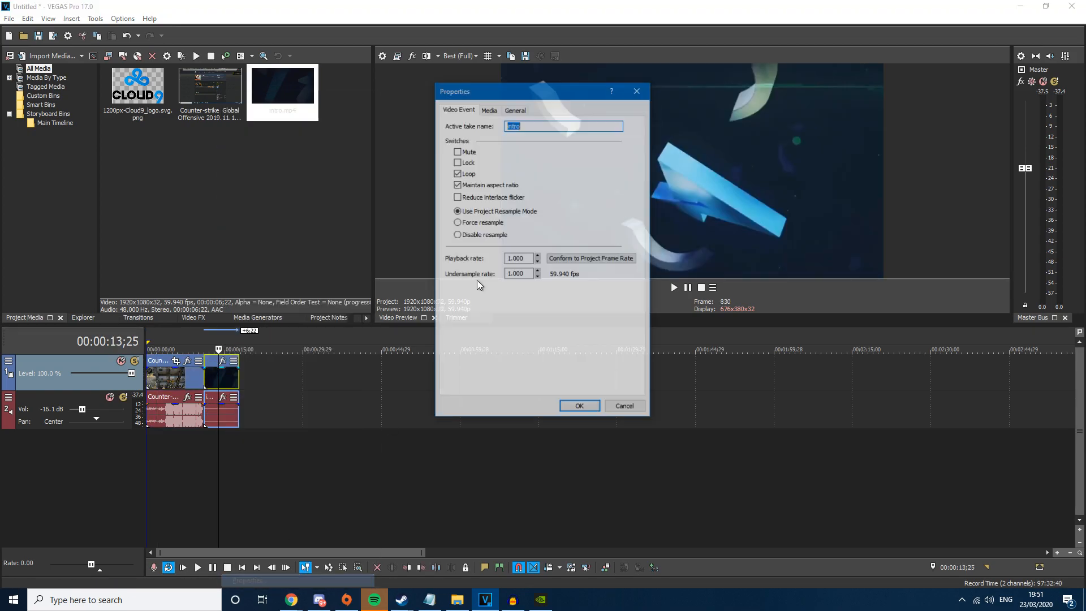
{"action": "left_click", "coordinate": [580, 407]}
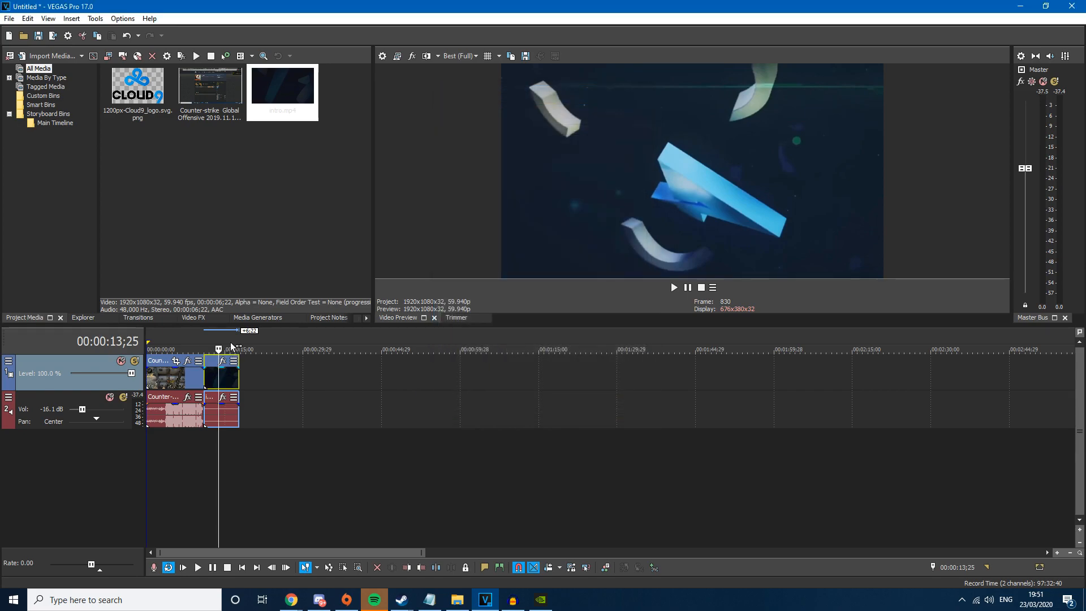
- Play the gameplay clip through the cut into the intro and set the audio track volume to -6.8 dB
{"action": "left_click_drag", "start_coordinate": [217, 346], "coordinate": [177, 347]}
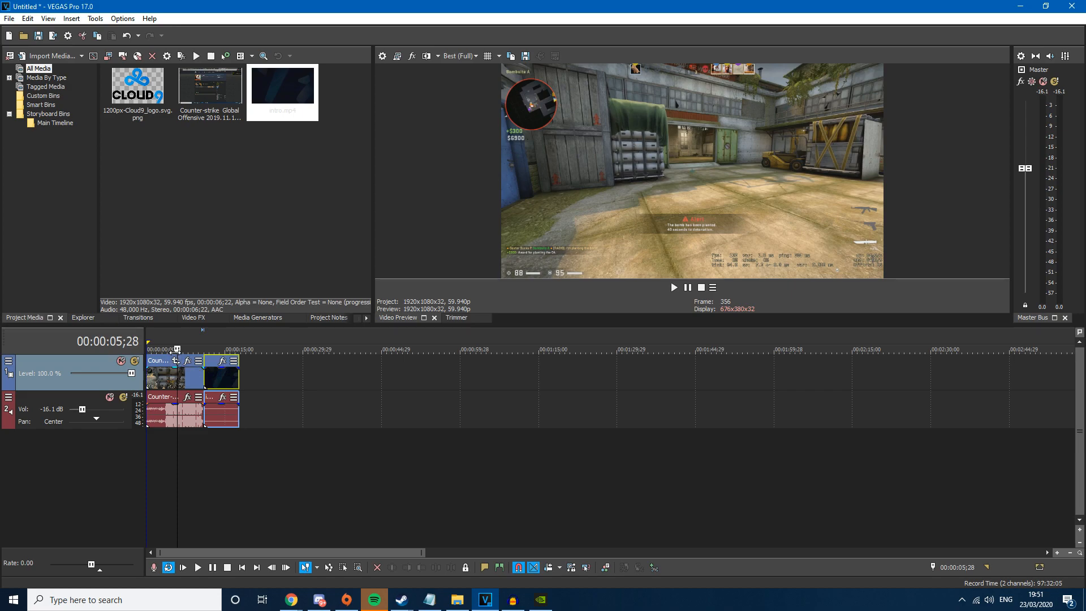
{"action": "left_click", "coordinate": [151, 349]}
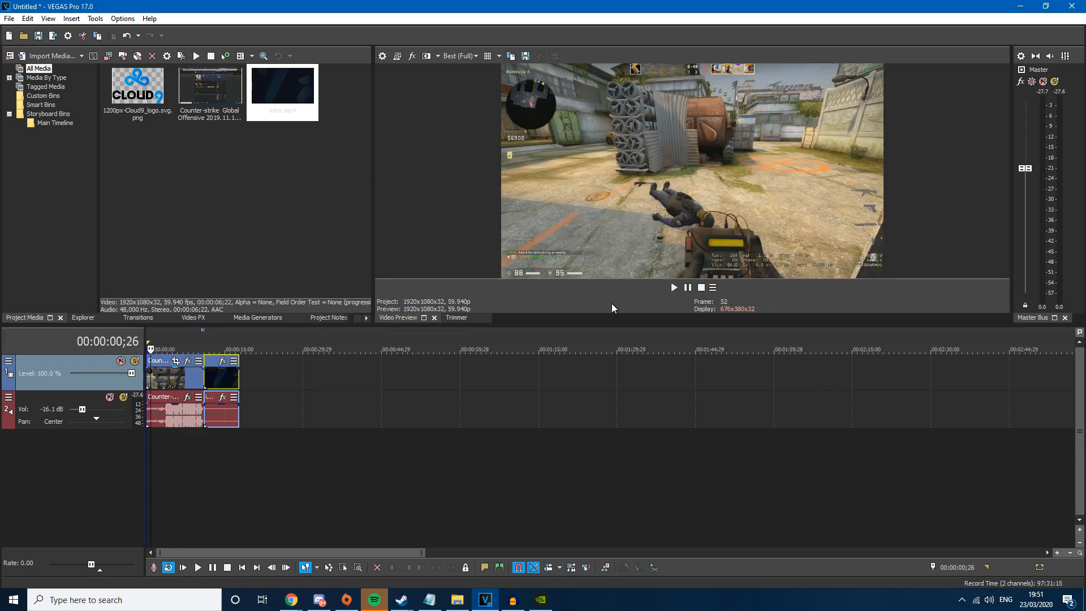
{"action": "left_click", "coordinate": [687, 288]}
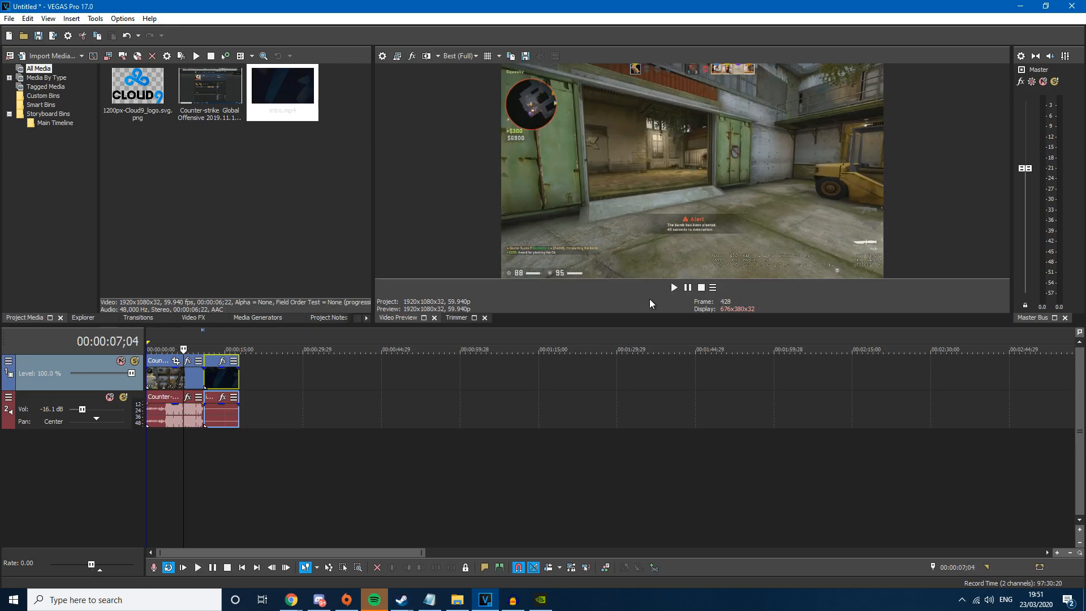
{"action": "left_click", "coordinate": [688, 288]}
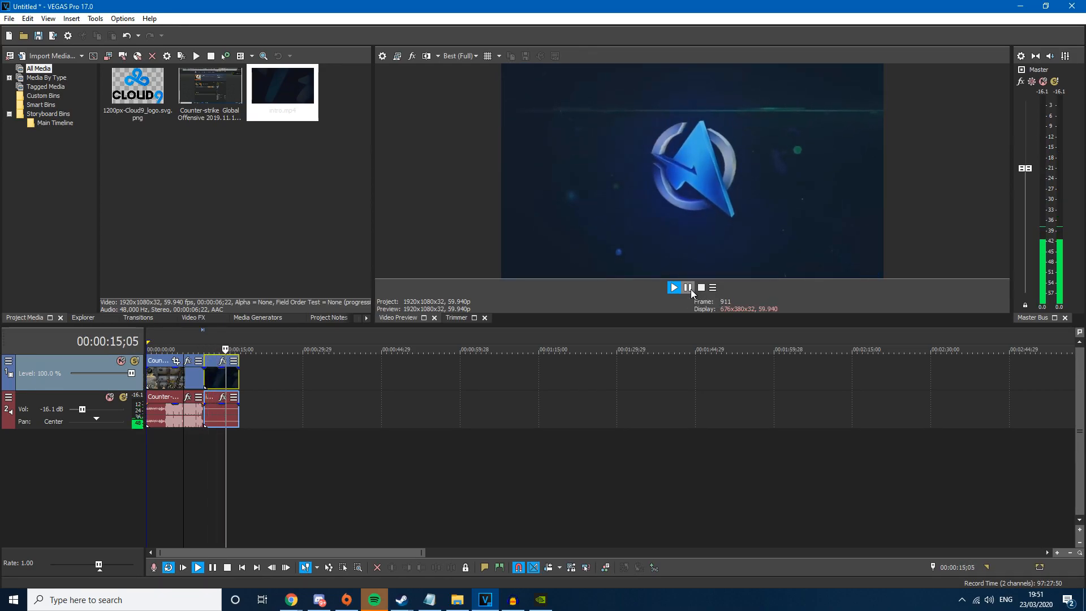
{"action": "left_click", "coordinate": [688, 287]}
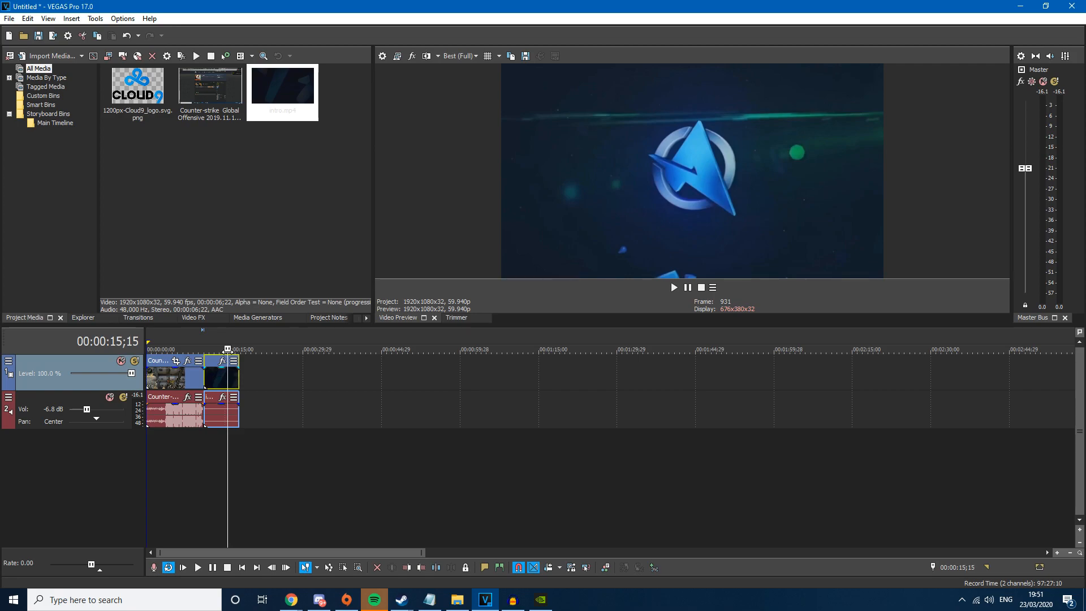
- Play the end of the gameplay clip into the intro again to check the cut at the new volume
{"action": "left_click_drag", "start_coordinate": [226, 349], "coordinate": [213, 349]}
{"action": "left_click", "coordinate": [182, 378]}
{"action": "left_click", "coordinate": [215, 378]}
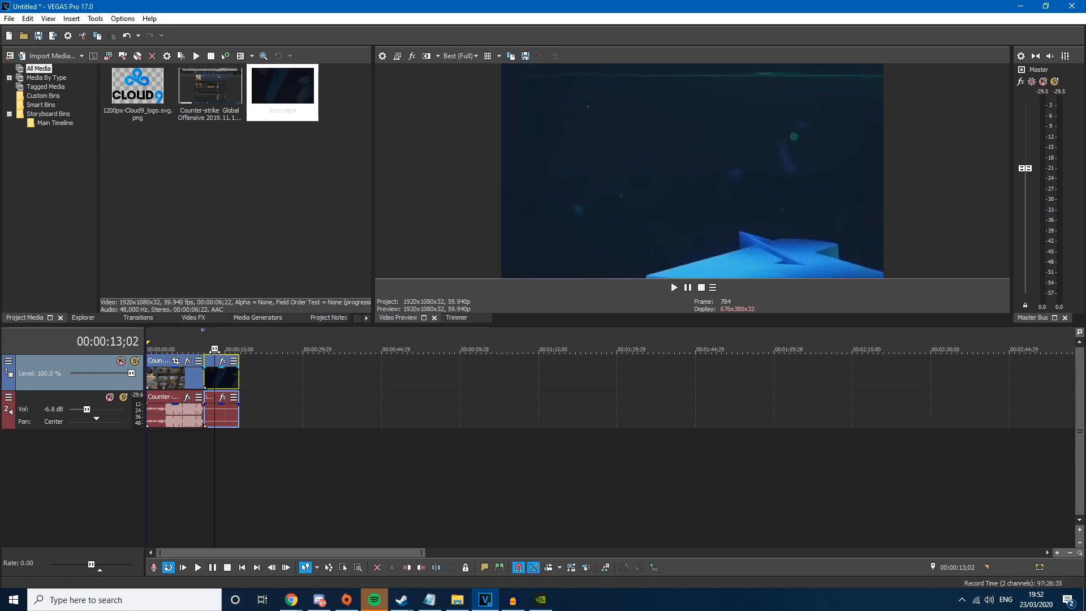
{"action": "left_click", "coordinate": [192, 349]}
{"action": "key", "text": "space"}
{"action": "left_click", "coordinate": [688, 287]}
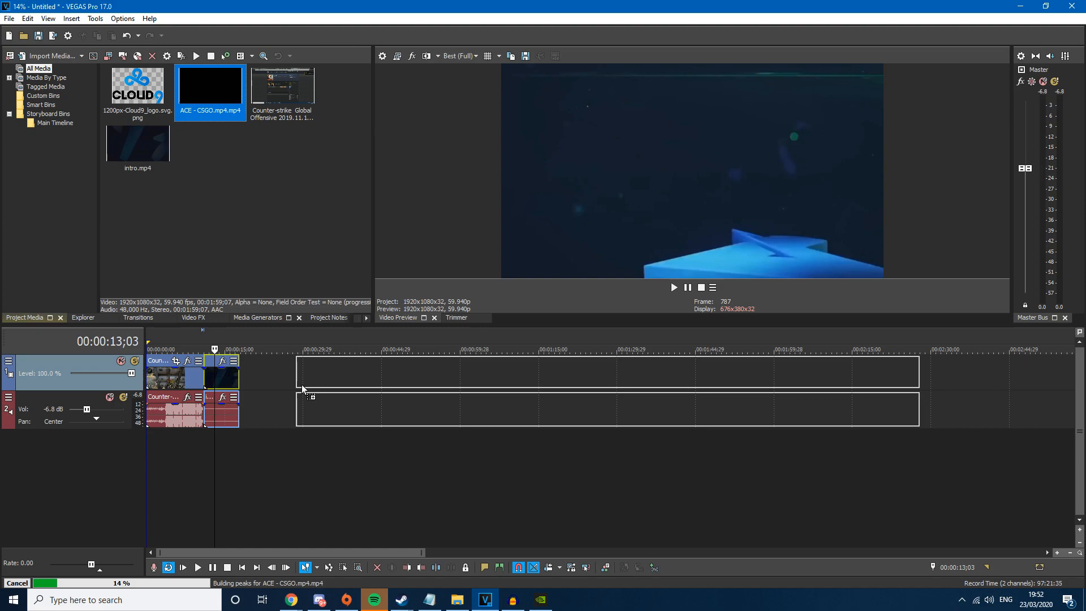
- Place ACE - CSGO.mp4 on the timeline with a gap after the intro, and set its resample option to Disable resample
{"action": "left_click", "coordinate": [330, 385]}
{"action": "left_click", "coordinate": [364, 385]}
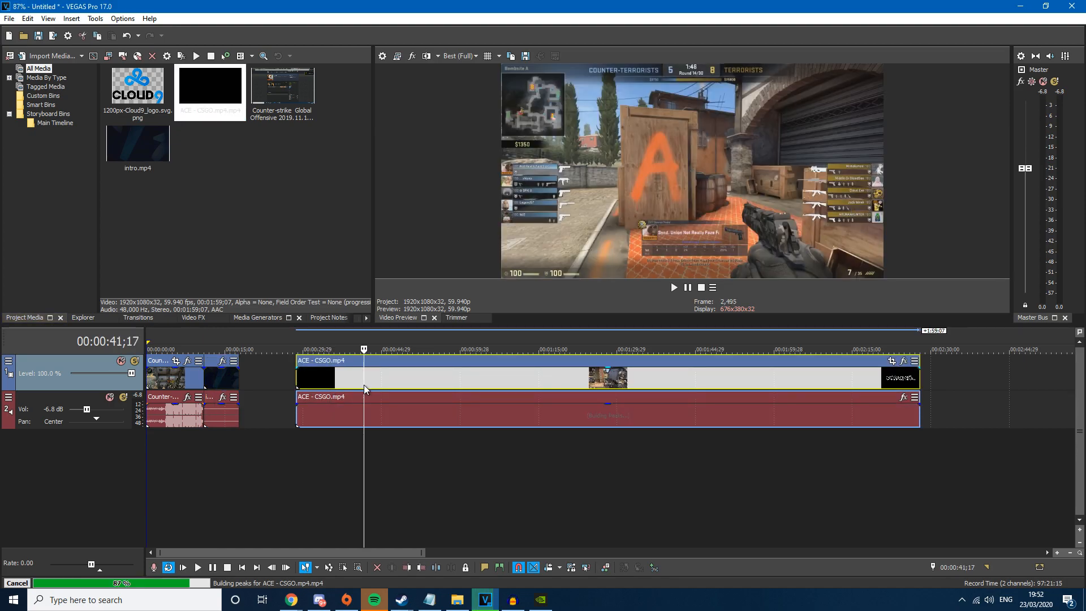
{"action": "right_click", "coordinate": [360, 385]}
{"action": "left_click", "coordinate": [390, 580]}
{"action": "left_click", "coordinate": [489, 245]}
{"action": "left_click", "coordinate": [570, 406]}
- Play a short section of the ACE - CSGO.mp4 clip to review its footage
{"action": "left_click", "coordinate": [369, 376]}
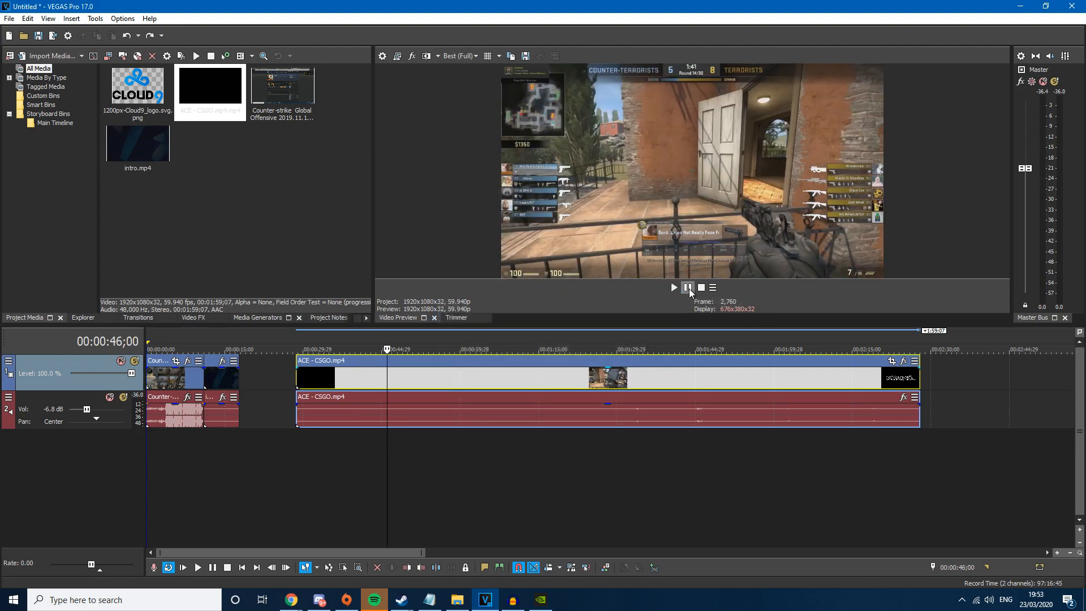
{"action": "left_click", "coordinate": [689, 288]}
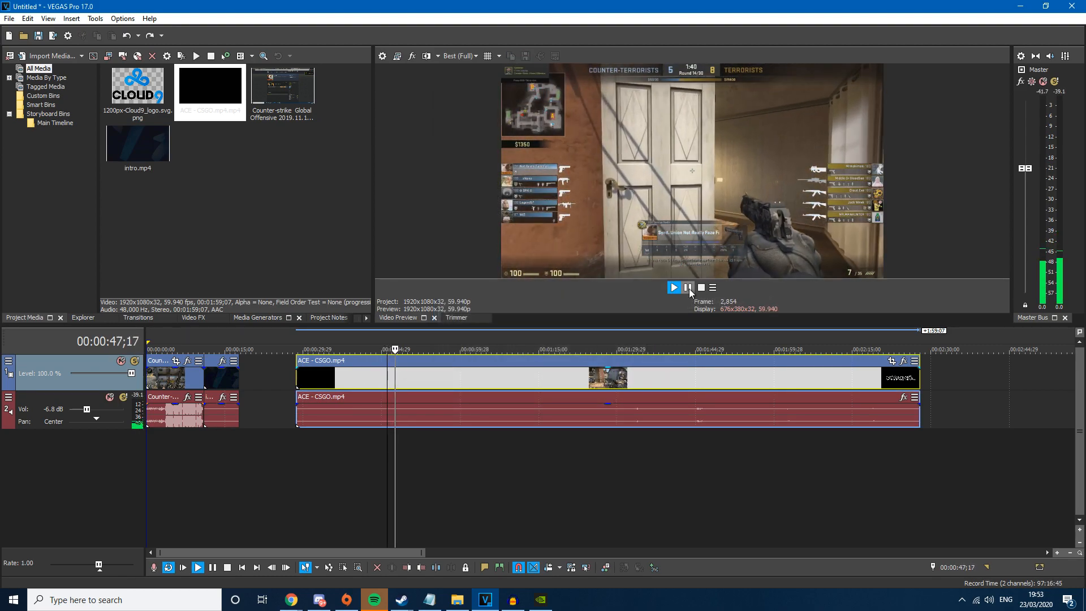
{"action": "left_click", "coordinate": [689, 289]}
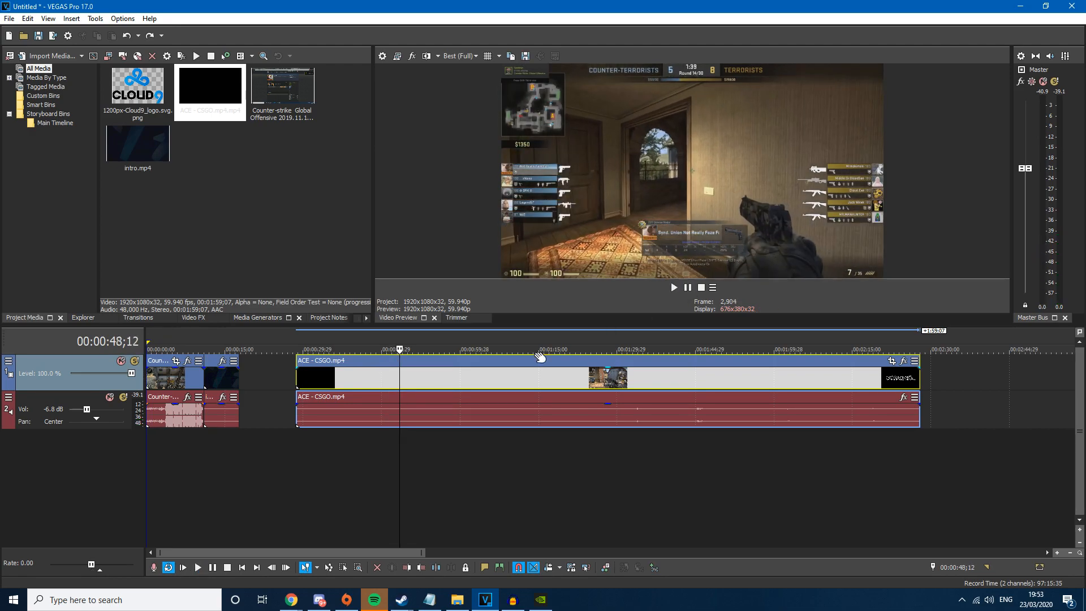
- Select the ACE - CSGO.mp4 video and audio events in turn and move the linked pair slightly along the timeline
{"action": "left_click", "coordinate": [414, 394]}
{"action": "left_click", "coordinate": [417, 380]}
{"action": "left_click", "coordinate": [413, 417]}
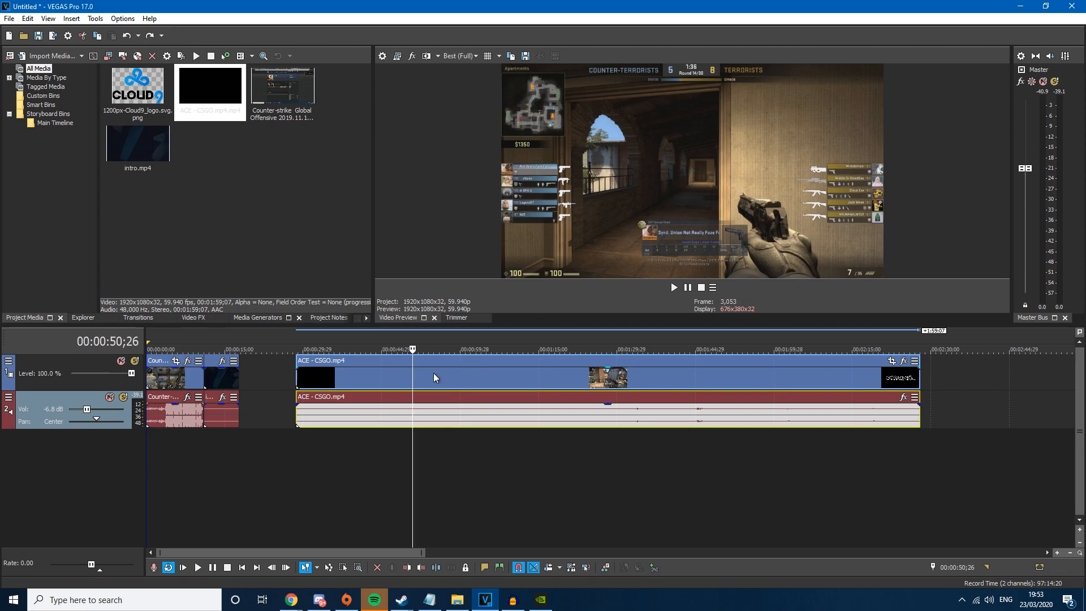
{"action": "left_click", "coordinate": [414, 383]}
{"action": "left_click", "coordinate": [413, 410]}
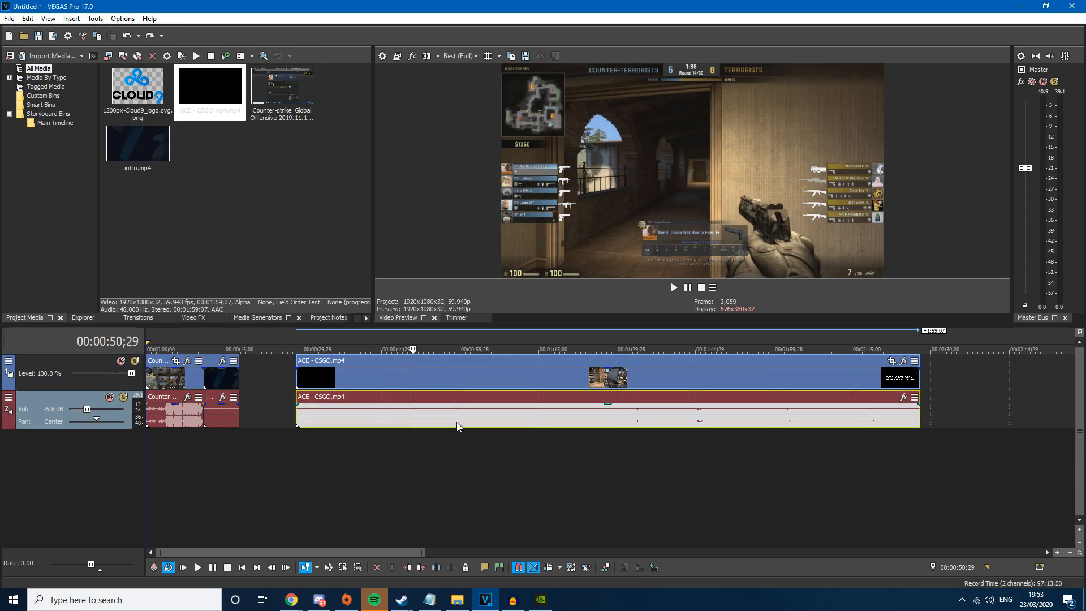
{"action": "left_click_drag", "start_coordinate": [456, 422], "coordinate": [497, 403]}
{"action": "mouse_move", "coordinate": [443, 373]}
{"action": "left_mouse_down"}
{"action": "mouse_move", "coordinate": [445, 382]}
{"action": "mouse_move", "coordinate": [484, 379]}
{"action": "mouse_move", "coordinate": [454, 378]}
{"action": "left_mouse_up"}
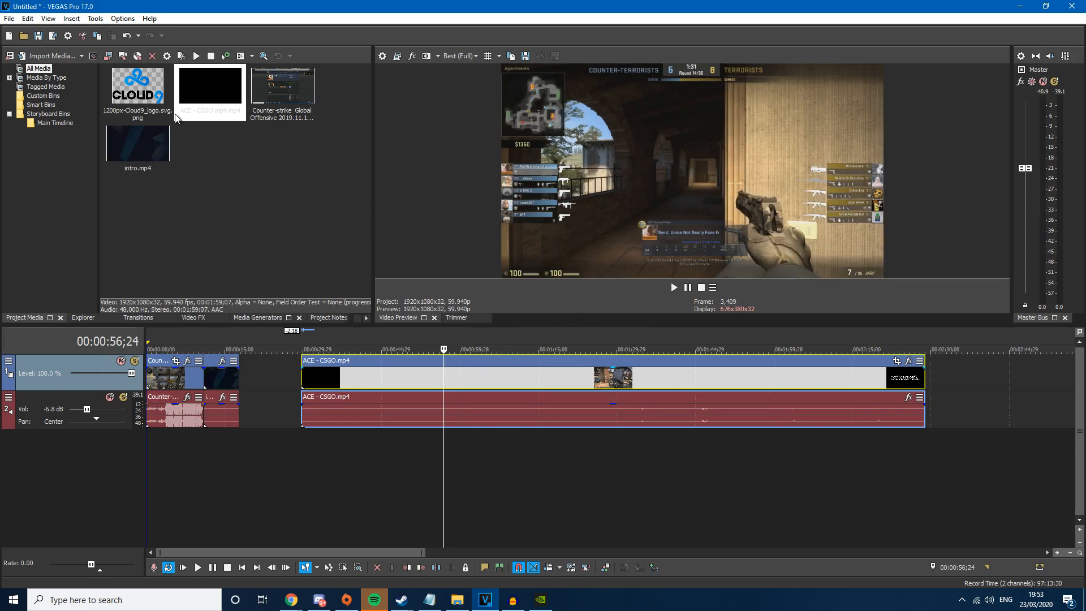
- Move the ACE - CSGO.mp4 video and audio events independently and align both to start at about 00:00:27
{"action": "left_click", "coordinate": [428, 423]}
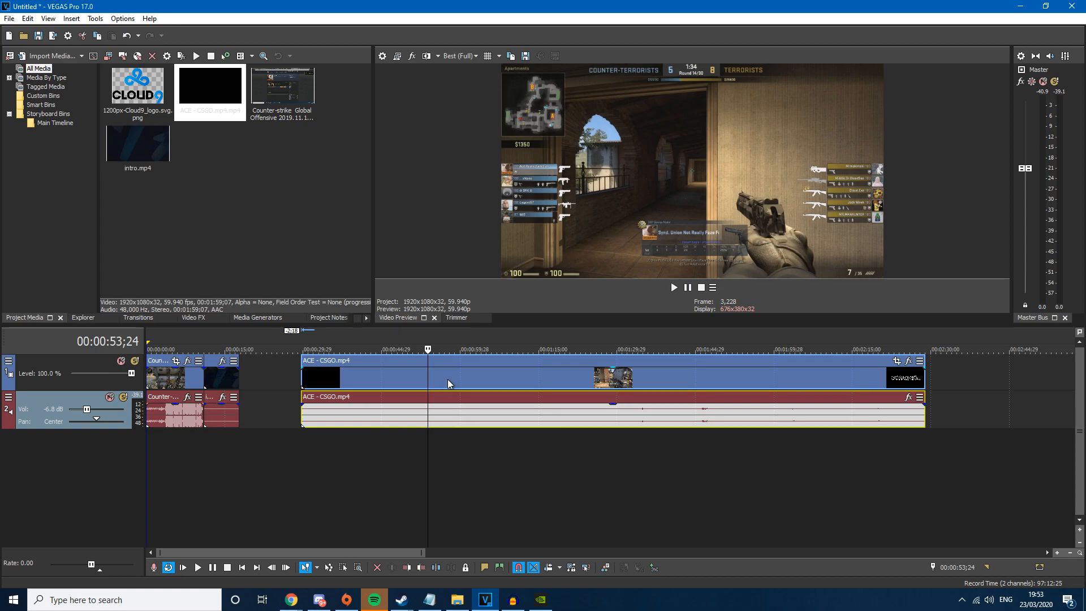
{"action": "left_click", "coordinate": [445, 419]}
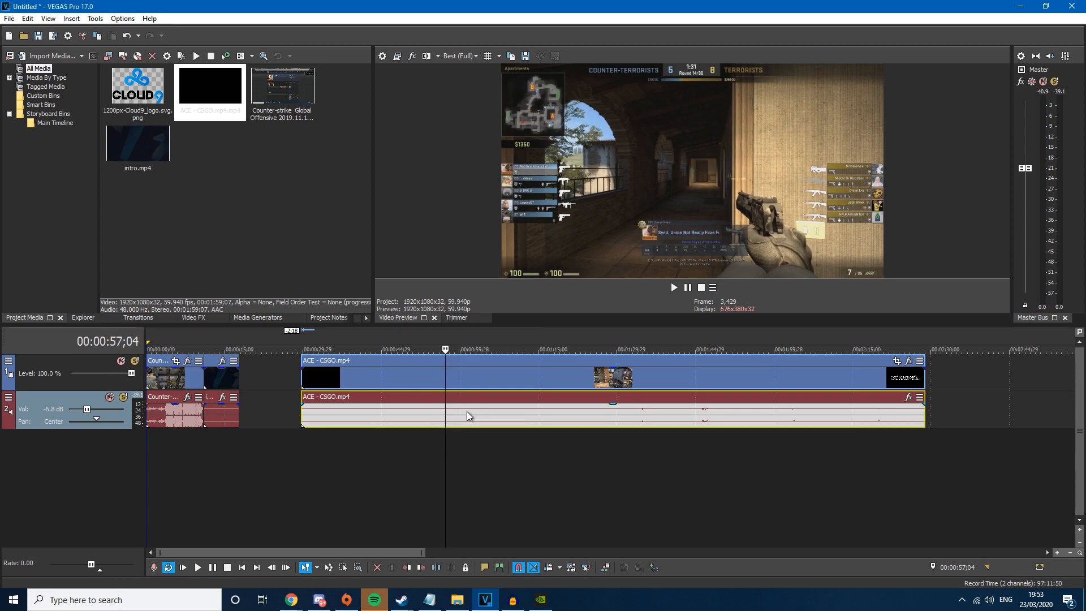
{"action": "left_click", "coordinate": [459, 378]}
{"action": "left_click_drag", "start_coordinate": [453, 378], "coordinate": [389, 394]}
{"action": "left_click", "coordinate": [497, 416]}
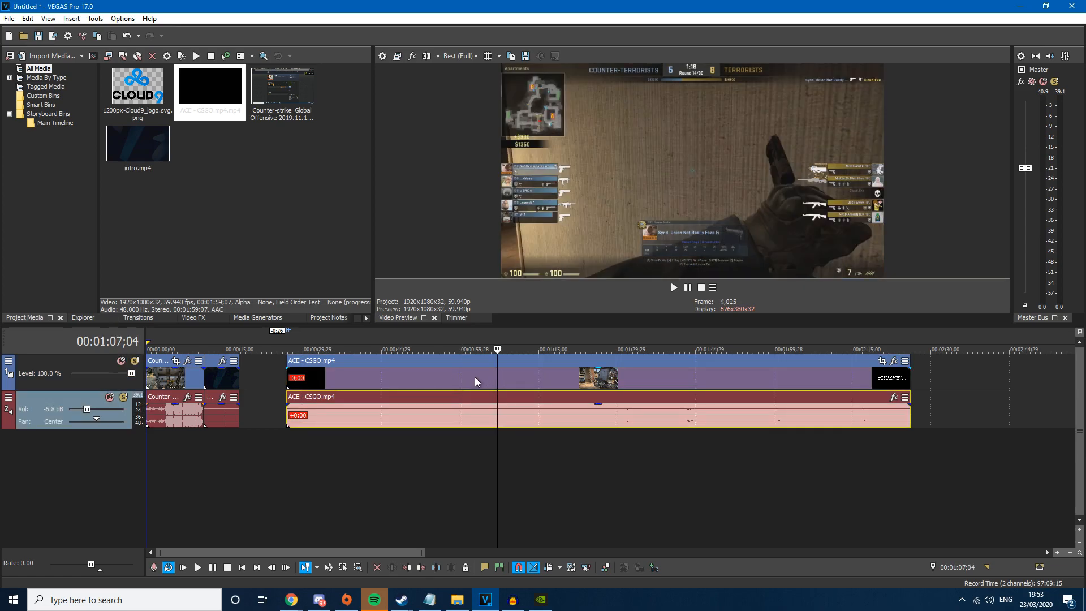
- Remove the ACE - CSGO.mp4 audio event from the timeline and keep the clip's video event
{"action": "left_click", "coordinate": [433, 421]}
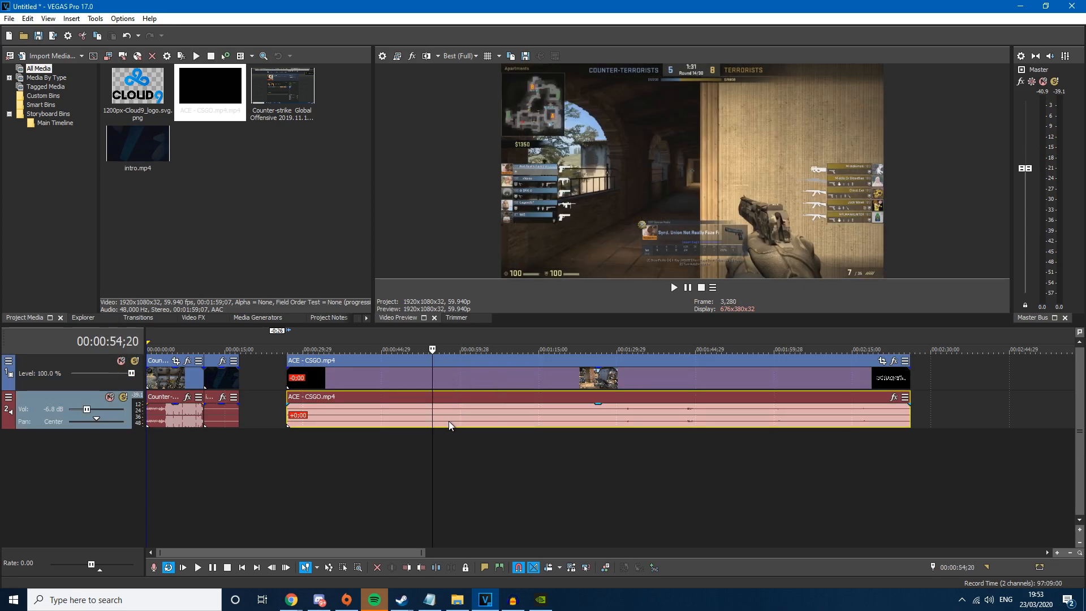
{"action": "right_click", "coordinate": [466, 418]}
{"action": "left_click", "coordinate": [487, 309]}
{"action": "left_click_drag", "start_coordinate": [386, 376], "coordinate": [355, 378]}
{"action": "key", "text": "space"}
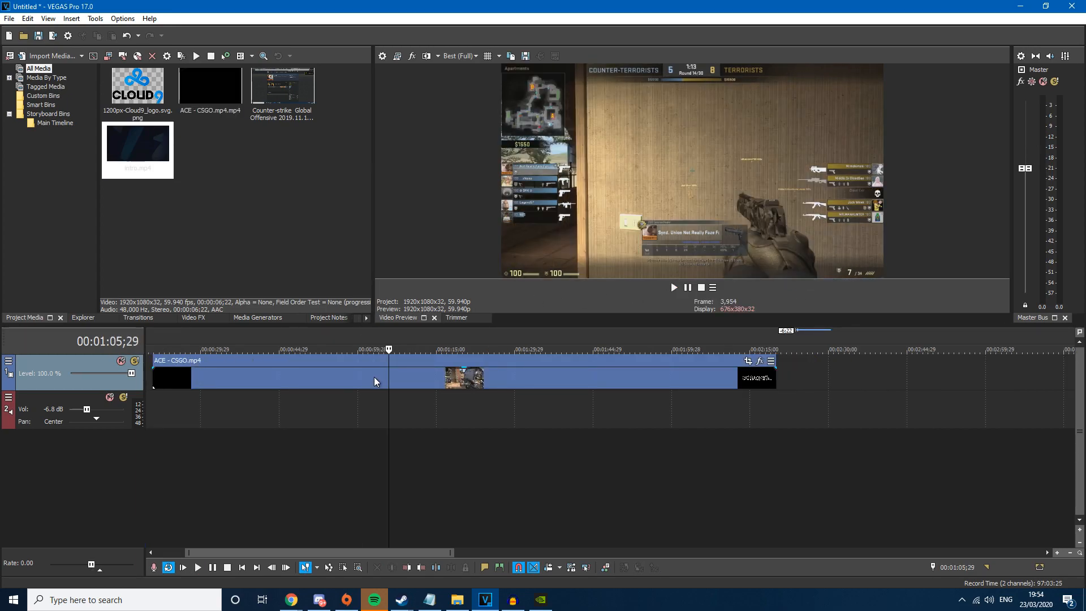
- Check the intro file in the VIDEO TUTORIAL folder, close the folder, and place intro.mp4 on the timeline after the ACE - CSGO.mp4 clip
{"action": "left_click", "coordinate": [375, 377]}
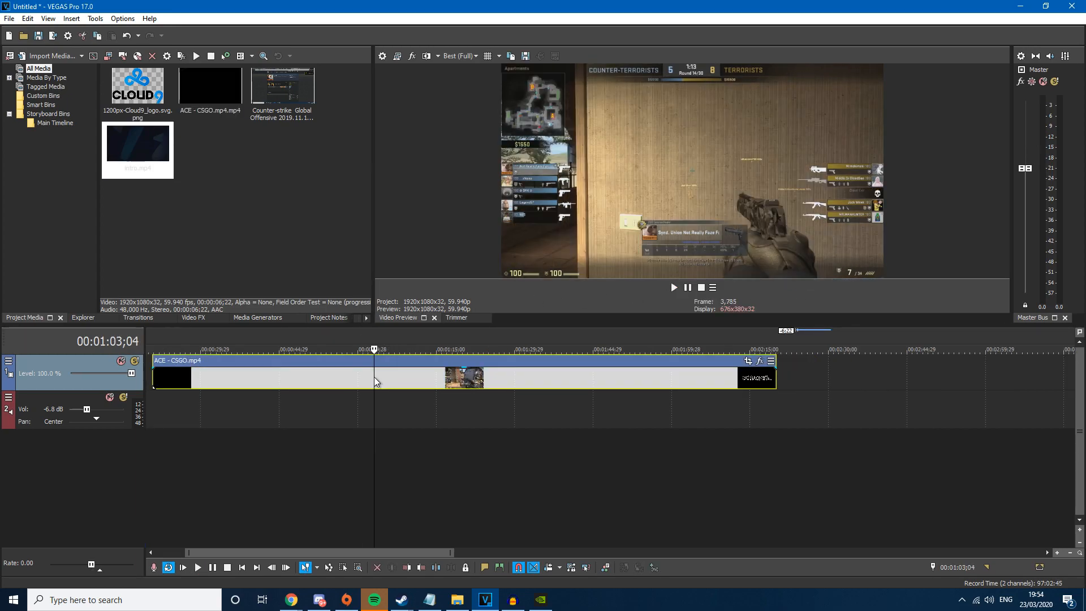
{"action": "left_click_drag", "start_coordinate": [365, 555], "coordinate": [368, 555]}
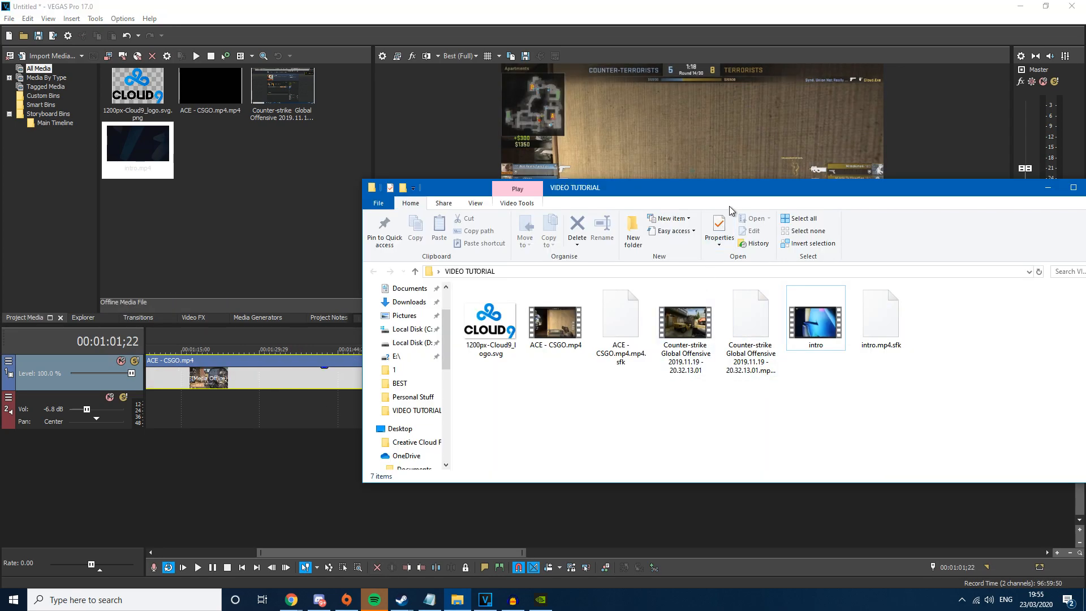
{"action": "left_click_drag", "start_coordinate": [735, 196], "coordinate": [716, 243]}
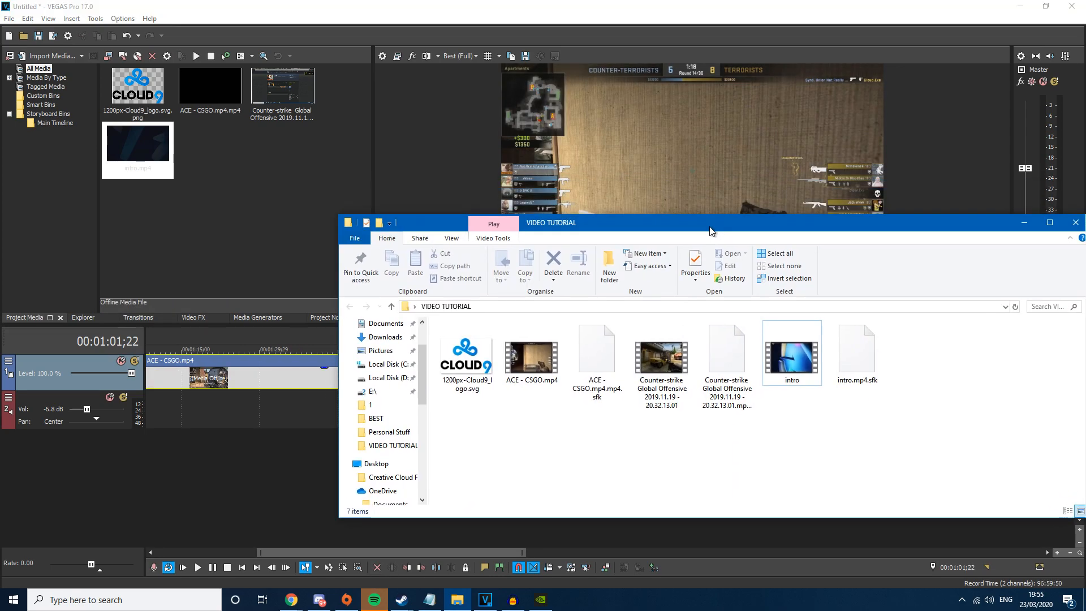
{"action": "left_click", "coordinate": [812, 392]}
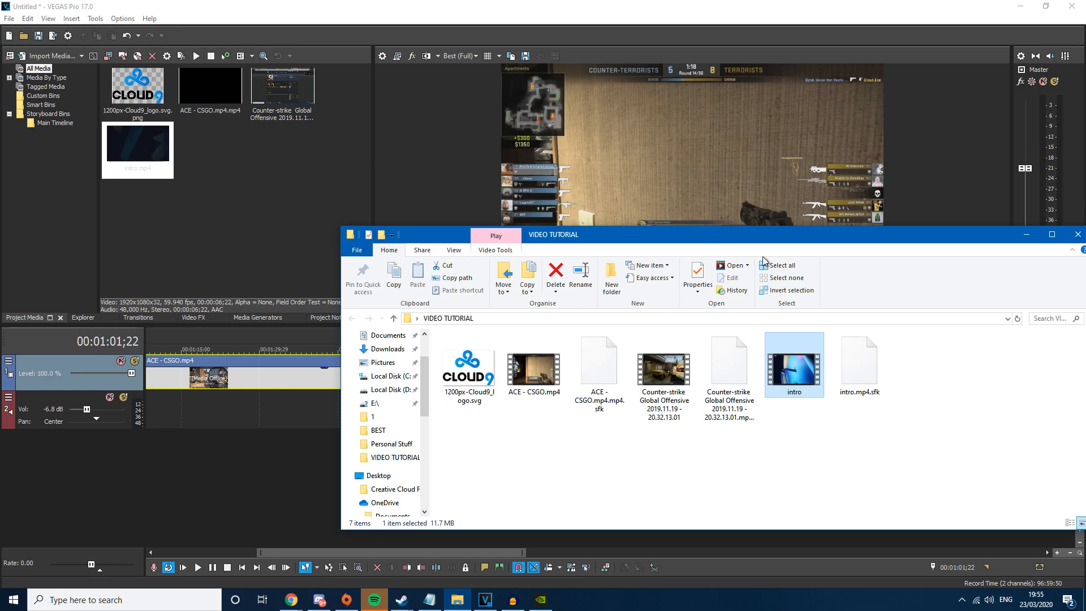
{"action": "key", "text": "alt+F4"}
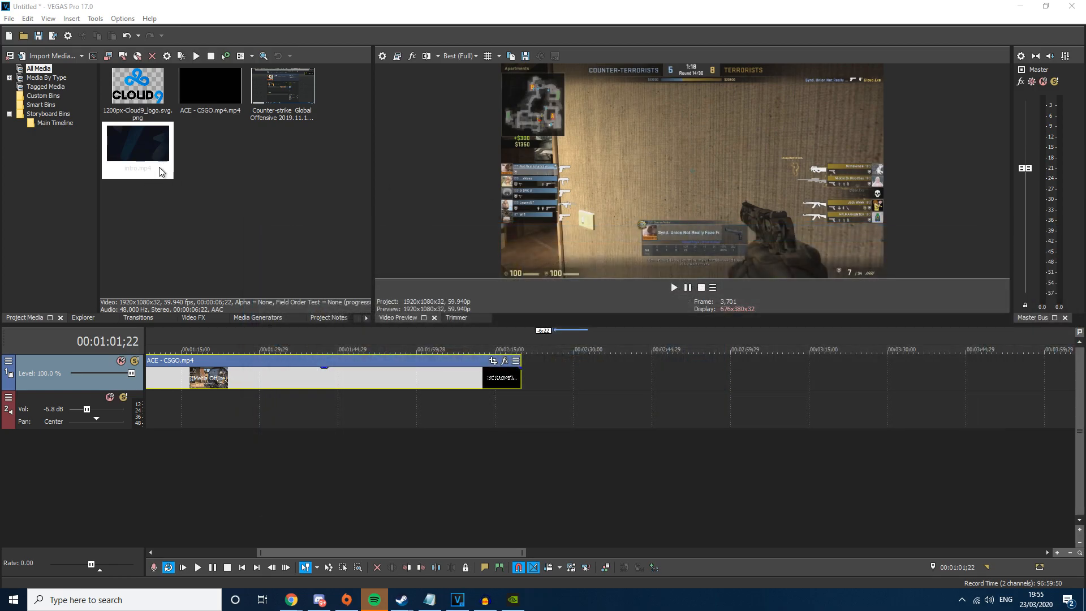
{"action": "left_click_drag", "start_coordinate": [144, 170], "coordinate": [592, 384]}
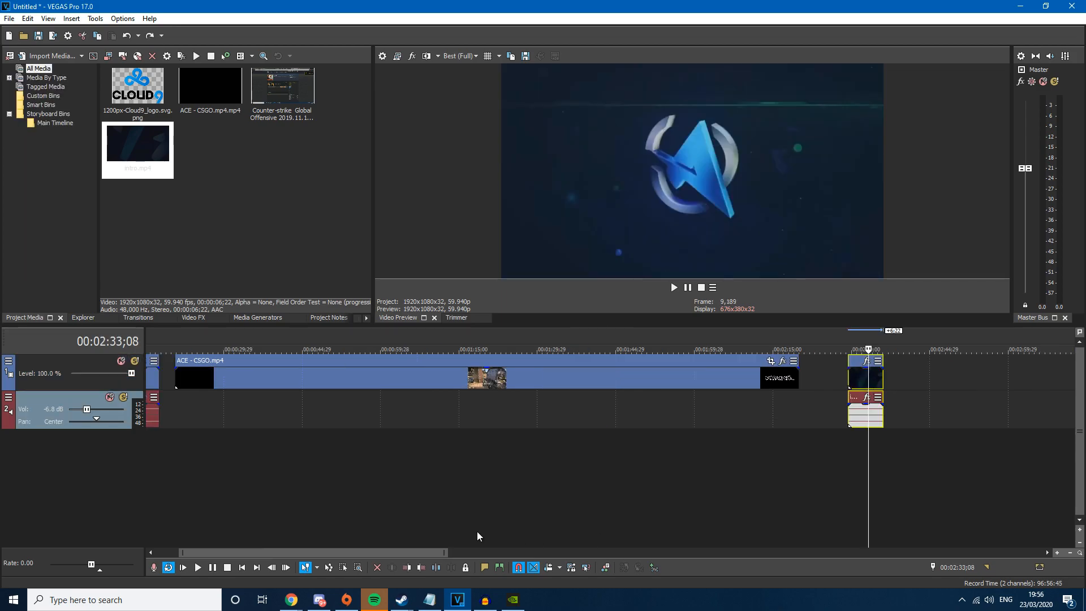
- Delete the newly added intro's video event and move its audio event beneath the start of the ACE - CSGO.mp4 video
{"action": "left_click_drag", "start_coordinate": [408, 552], "coordinate": [461, 553]}
{"action": "left_click", "coordinate": [674, 380]}
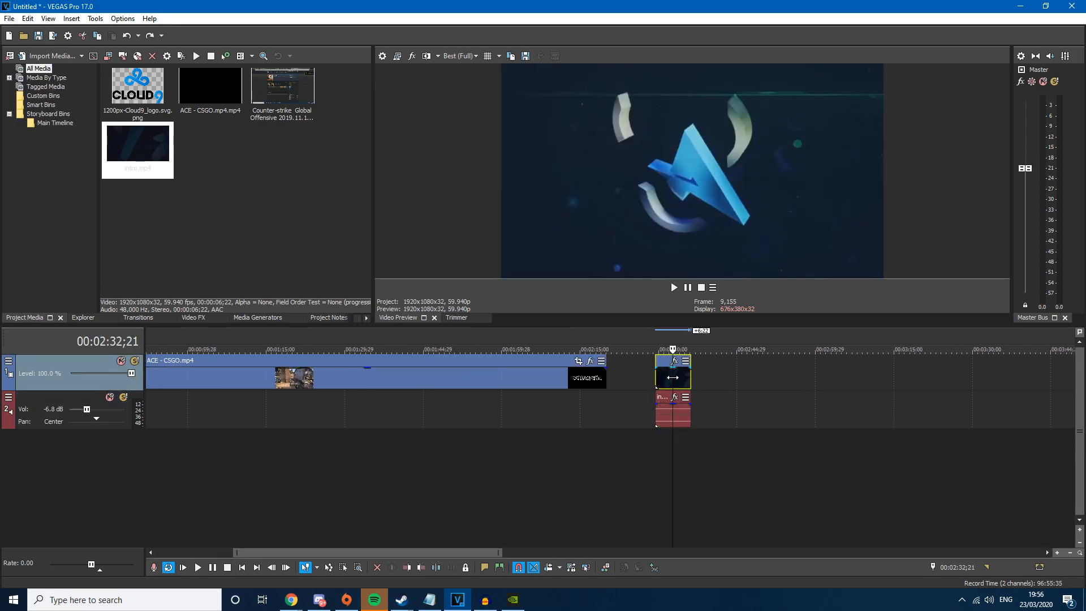
{"action": "key", "text": "Delete"}
{"action": "left_click_drag", "start_coordinate": [673, 410], "coordinate": [269, 396]}
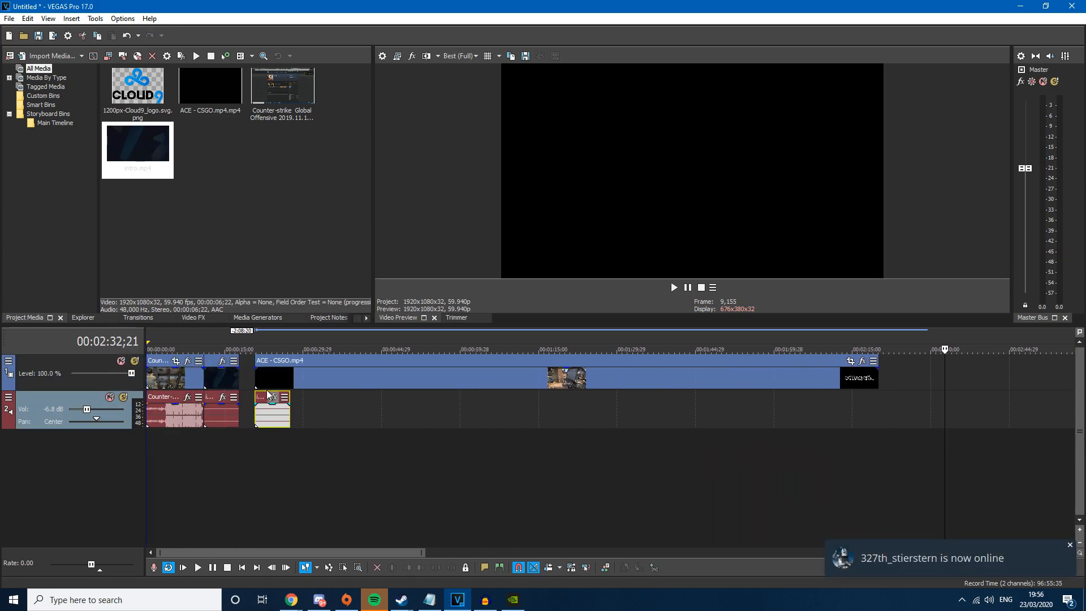
- Shrink the Pan/Crop frame of the short ACE - CSGO.mp4 segment to zoom in closer on the hallway, and close the effect window
{"action": "left_click", "coordinate": [258, 383]}
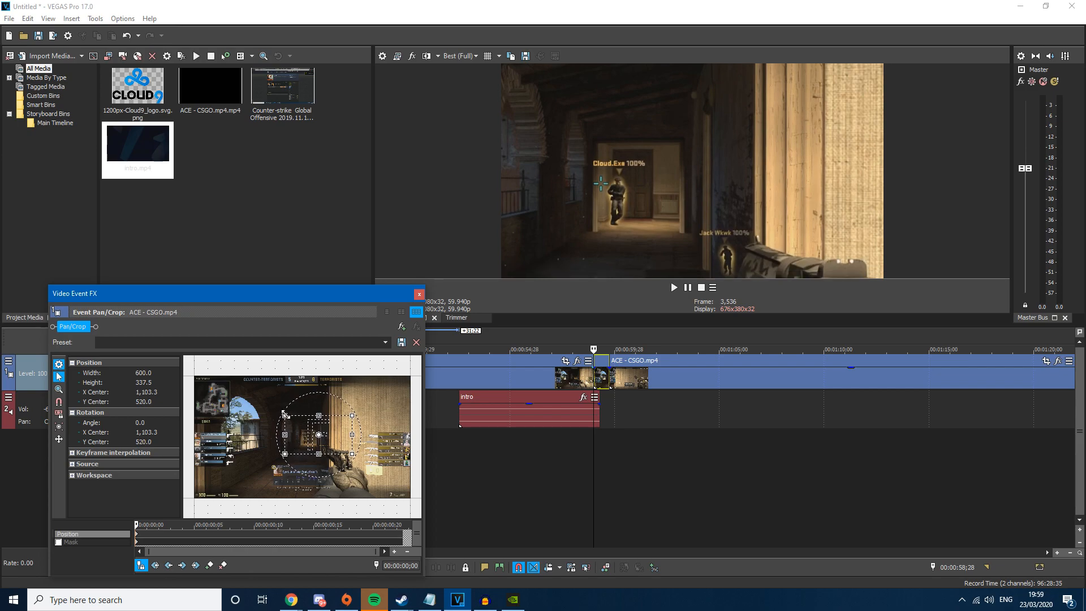
{"action": "left_click_drag", "start_coordinate": [285, 415], "coordinate": [302, 434]}
{"action": "left_click", "coordinate": [419, 294]}
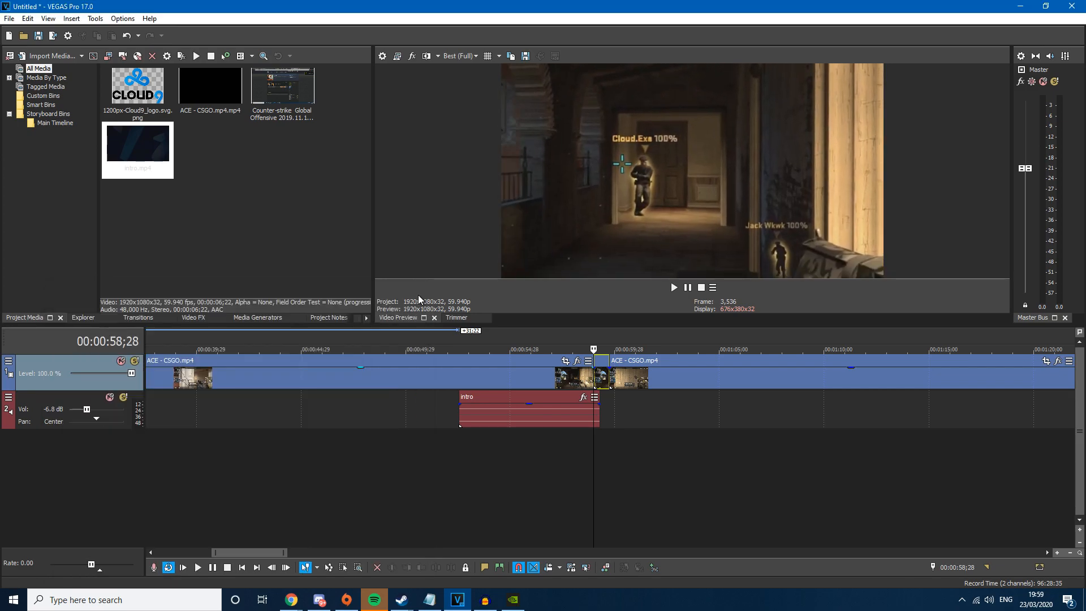
- Play and pause the timeline around the short zoomed ACE - CSGO.mp4 segment to review the cut into and out of the zoom
{"action": "left_click_drag", "start_coordinate": [593, 348], "coordinate": [592, 348]}
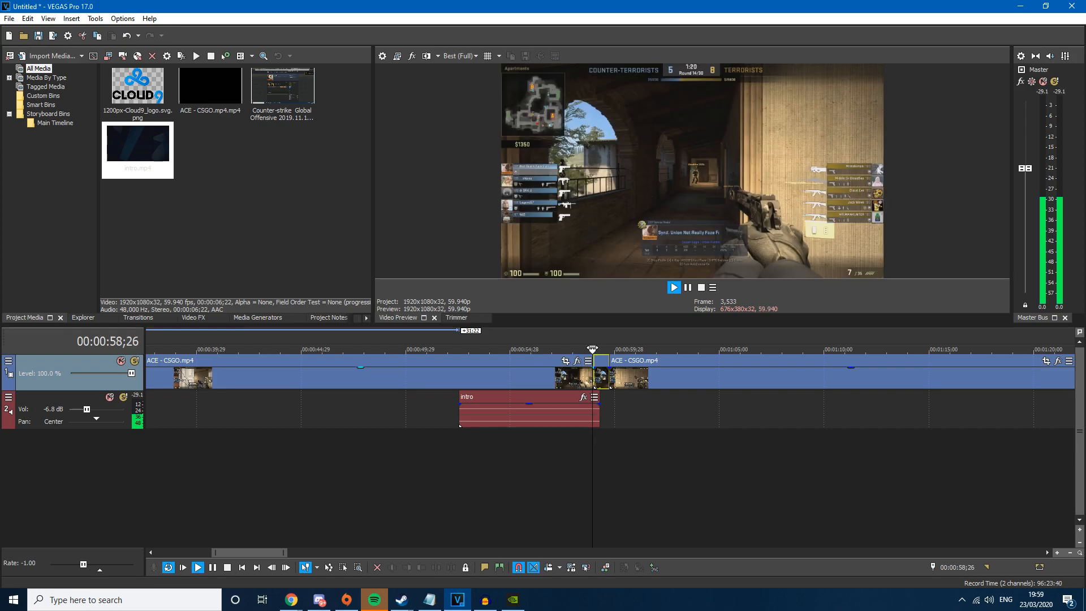
{"action": "left_click", "coordinate": [691, 288]}
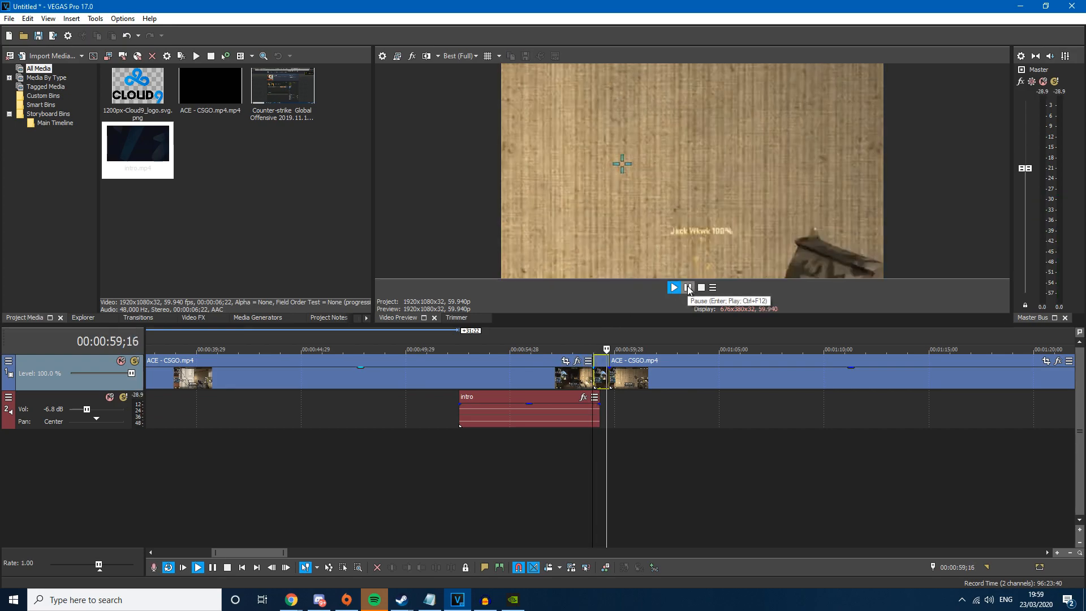
{"action": "key", "text": "space"}
{"action": "scroll", "coordinate": [578, 375], "scroll_direction": "up", "scroll_amount": 4}
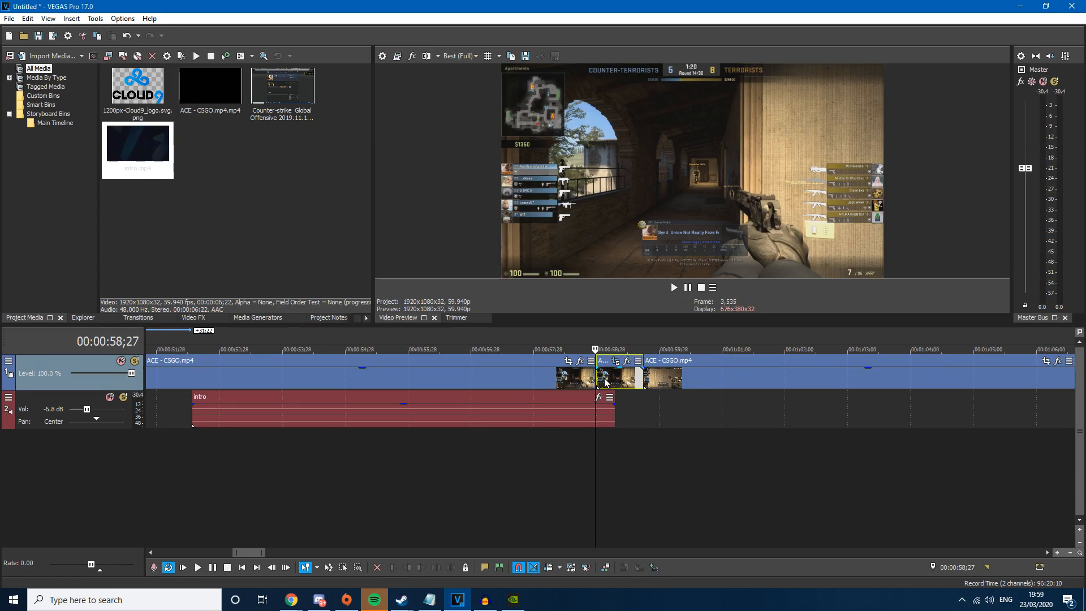
{"action": "left_click", "coordinate": [690, 288]}
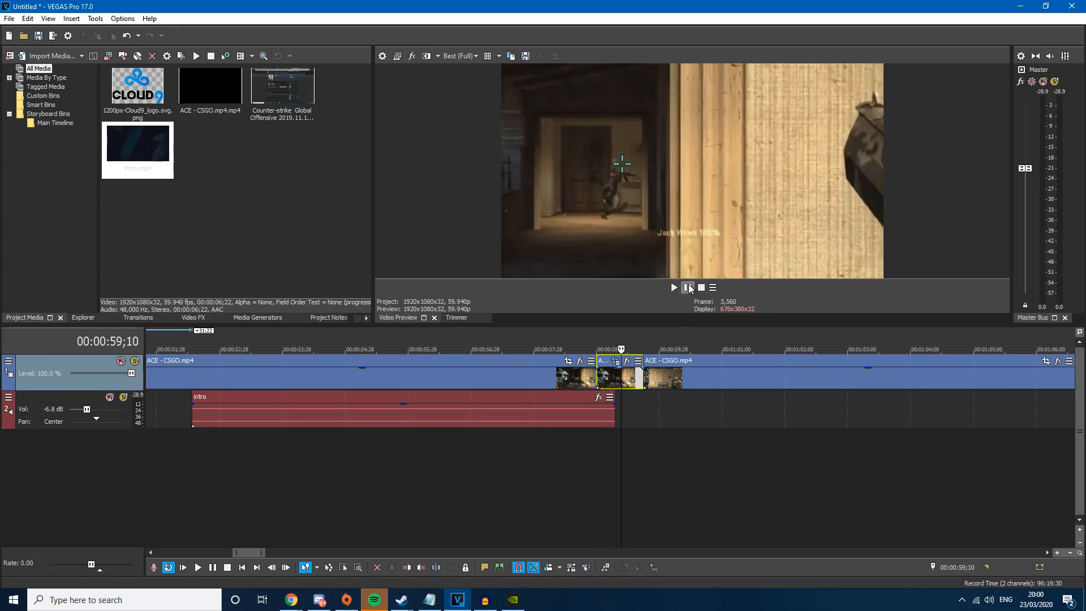
{"action": "left_click", "coordinate": [690, 290]}
{"action": "left_click", "coordinate": [691, 290]}
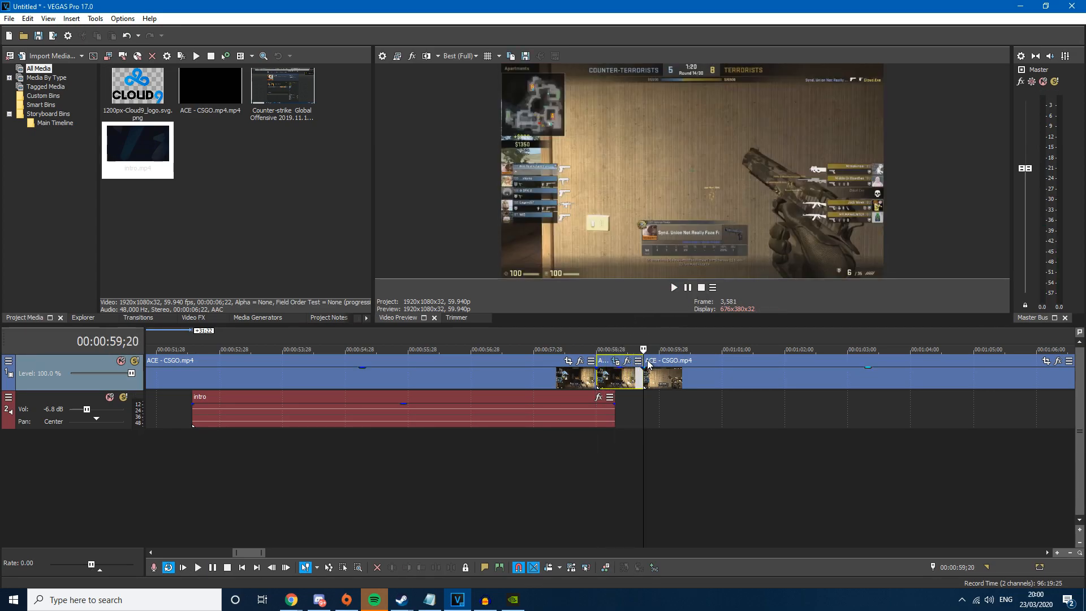
{"action": "left_click", "coordinate": [686, 286]}
{"action": "left_click", "coordinate": [688, 290]}
- Open the Pan/Crop settings of the long ACE - CSGO.mp4 segment before the zoomed cut, with the playhead at 00:00:45;00
{"action": "scroll", "coordinate": [498, 419], "scroll_direction": "down", "scroll_amount": 4}
{"action": "left_click_drag", "start_coordinate": [256, 553], "coordinate": [230, 553]}
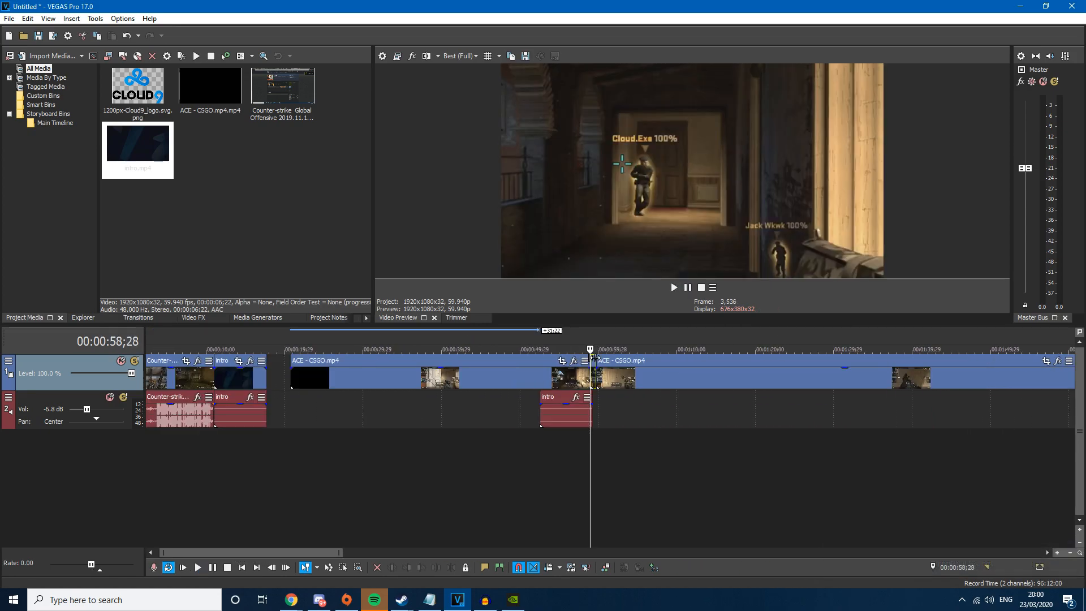
{"action": "left_click", "coordinate": [482, 378]}
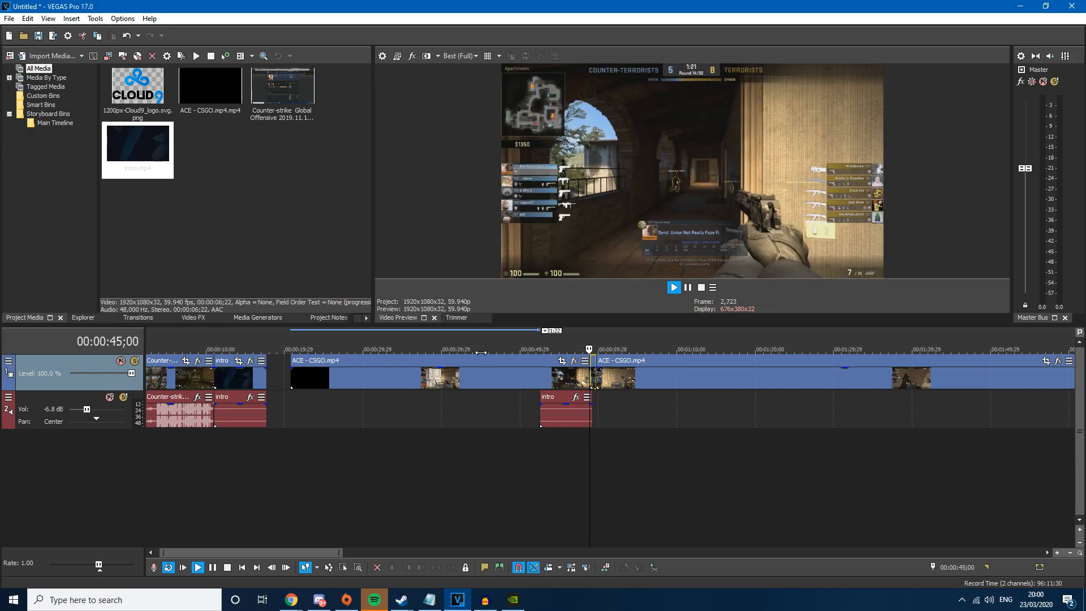
{"action": "right_click", "coordinate": [481, 377]}
{"action": "left_click", "coordinate": [515, 211]}
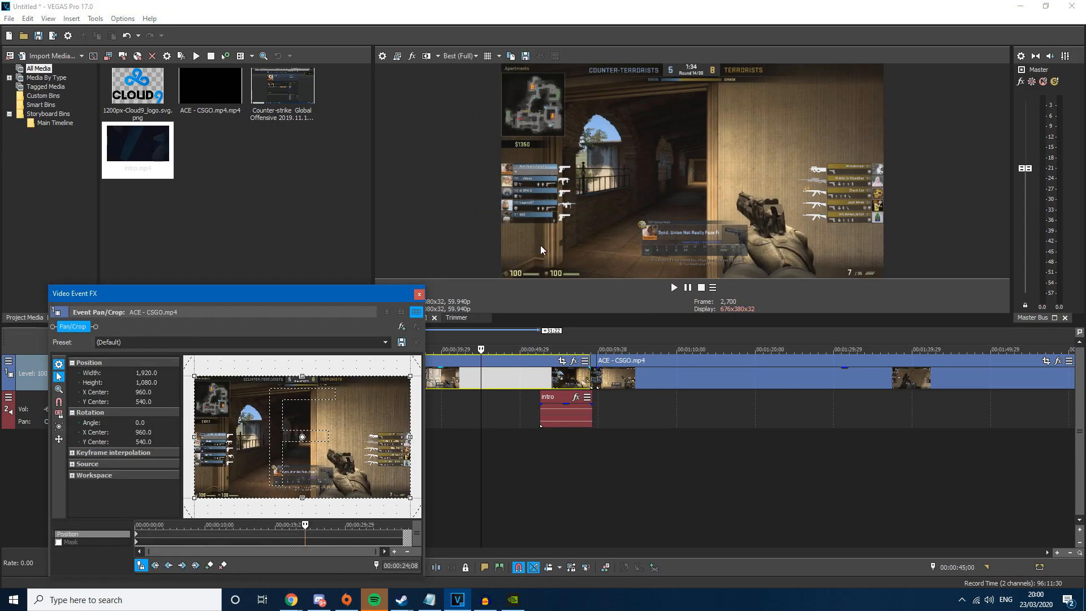